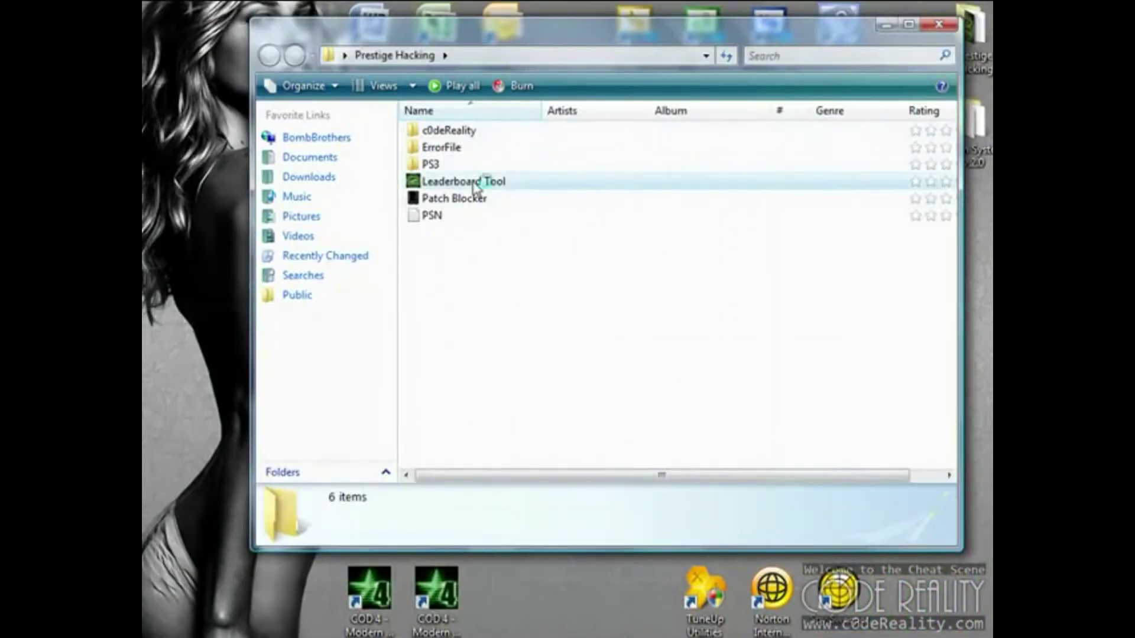
Launch the Leaderboard Tool and open the MPDATA file from the PS3 > SAVEDATA > ErrorFile folder of Prestige Hacking
double_click(473, 182)
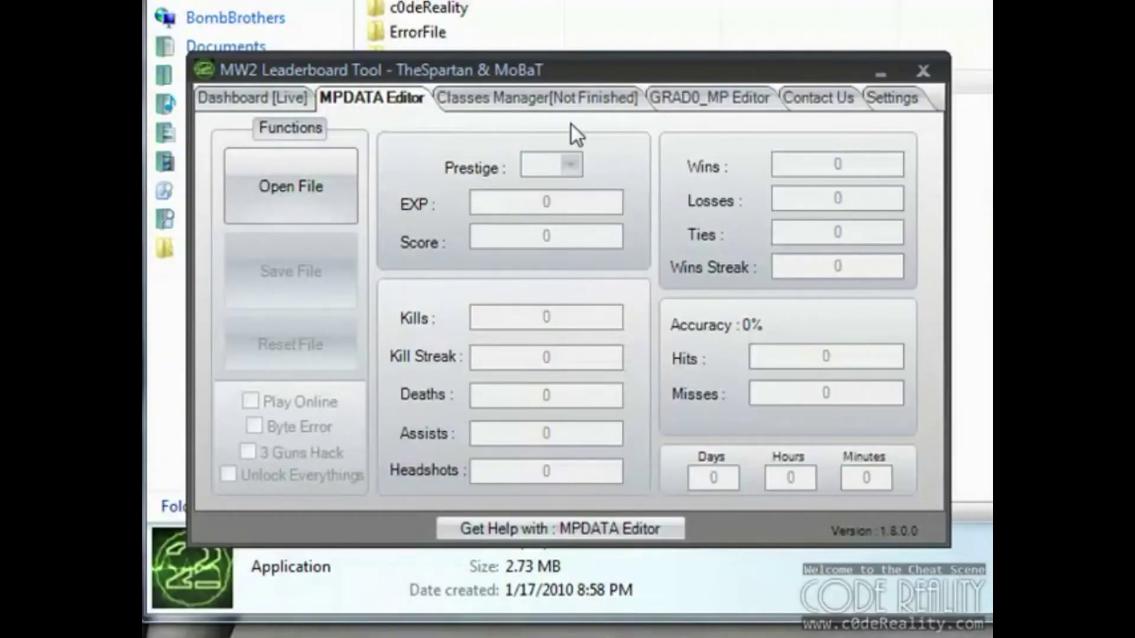
click(313, 183)
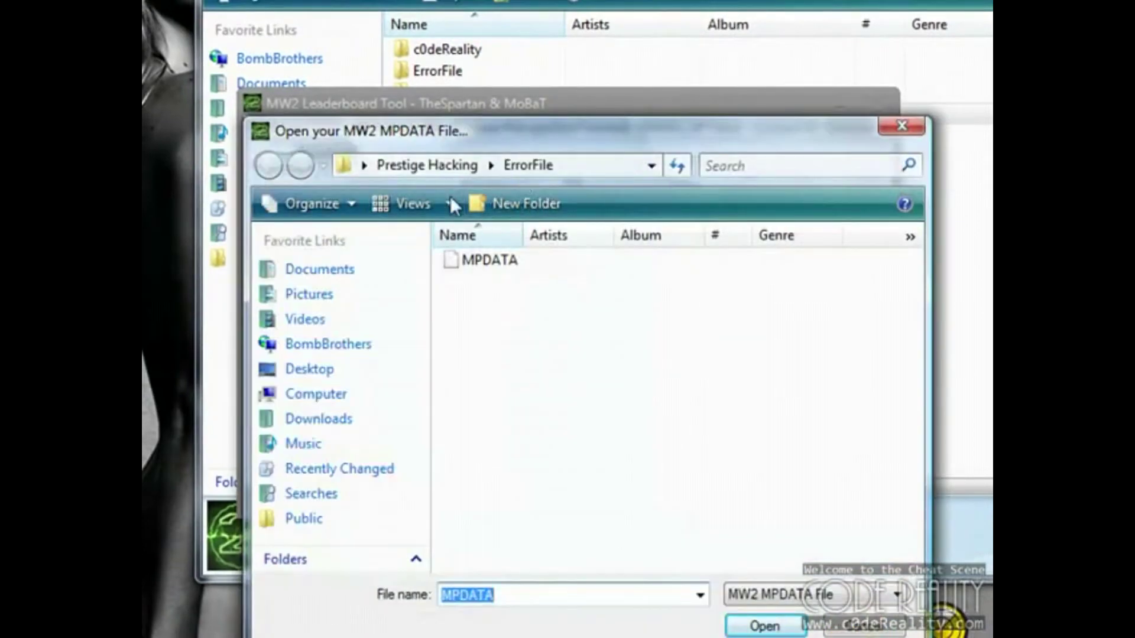
click(416, 167)
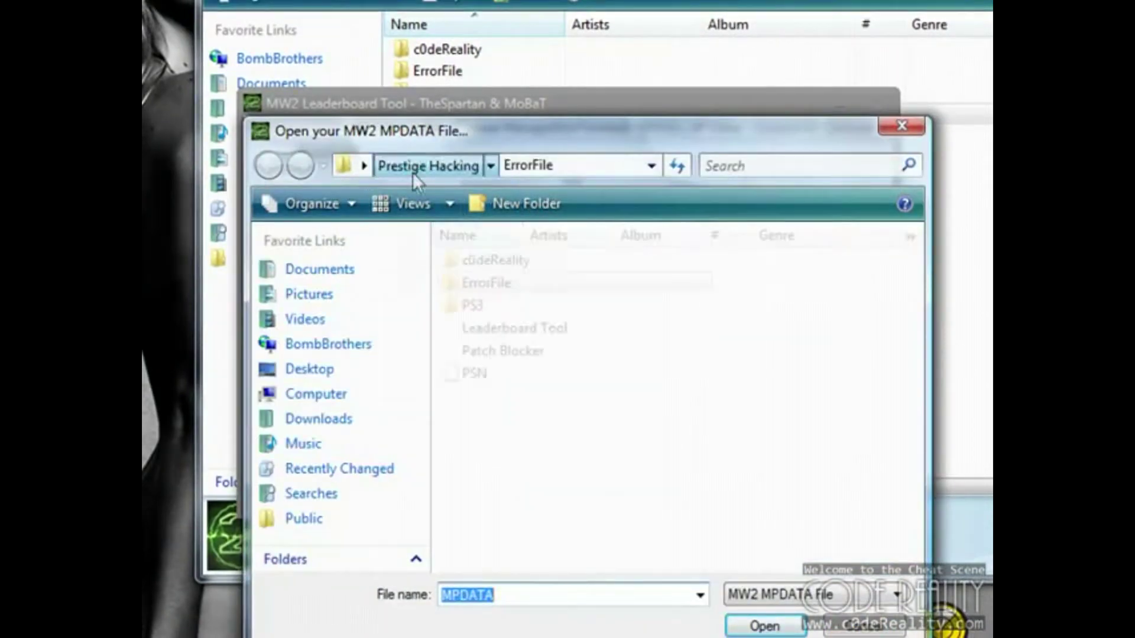
double_click(481, 307)
double_click(493, 261)
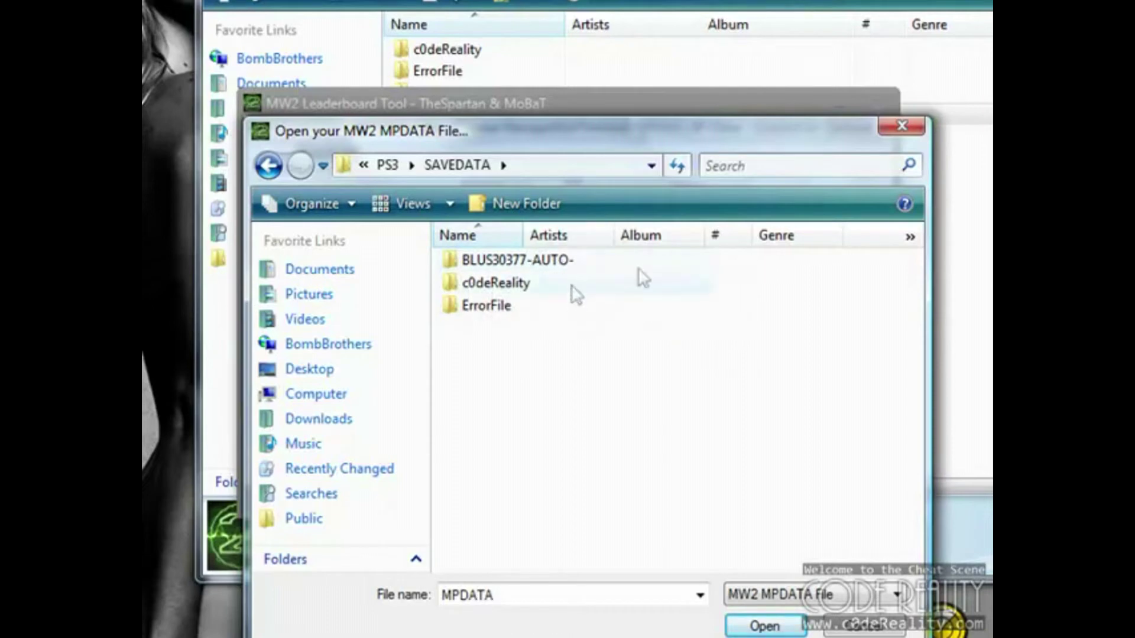
double_click(500, 313)
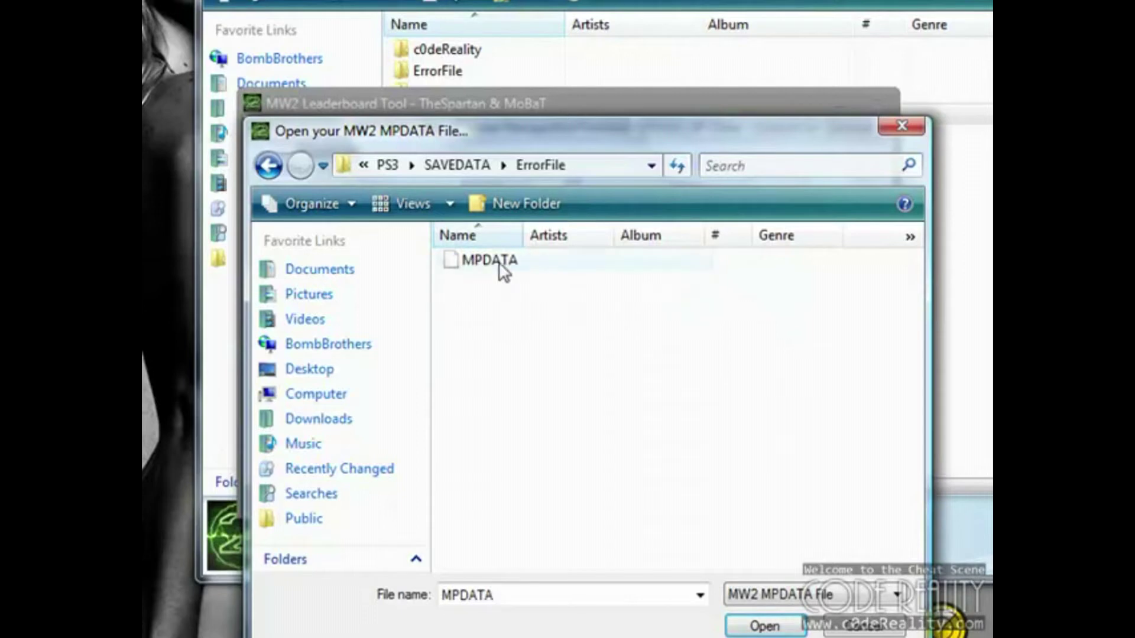
double_click(490, 261)
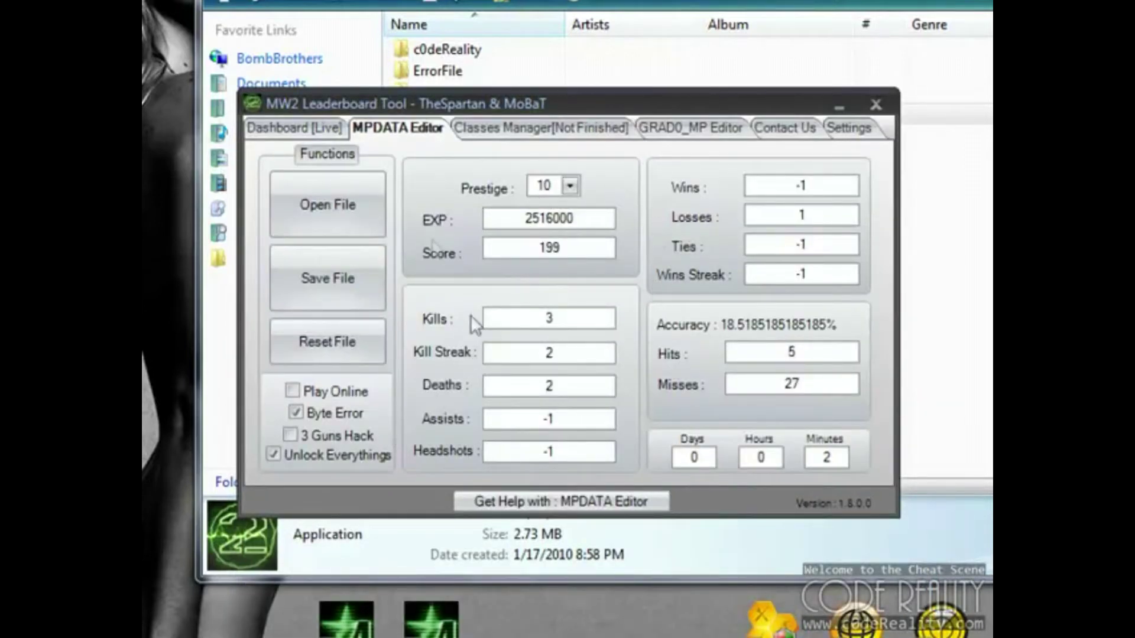
Reset all stats of the opened ErrorFile MPDATA and save it with the Byte Error option enabled
click(364, 343)
click(594, 339)
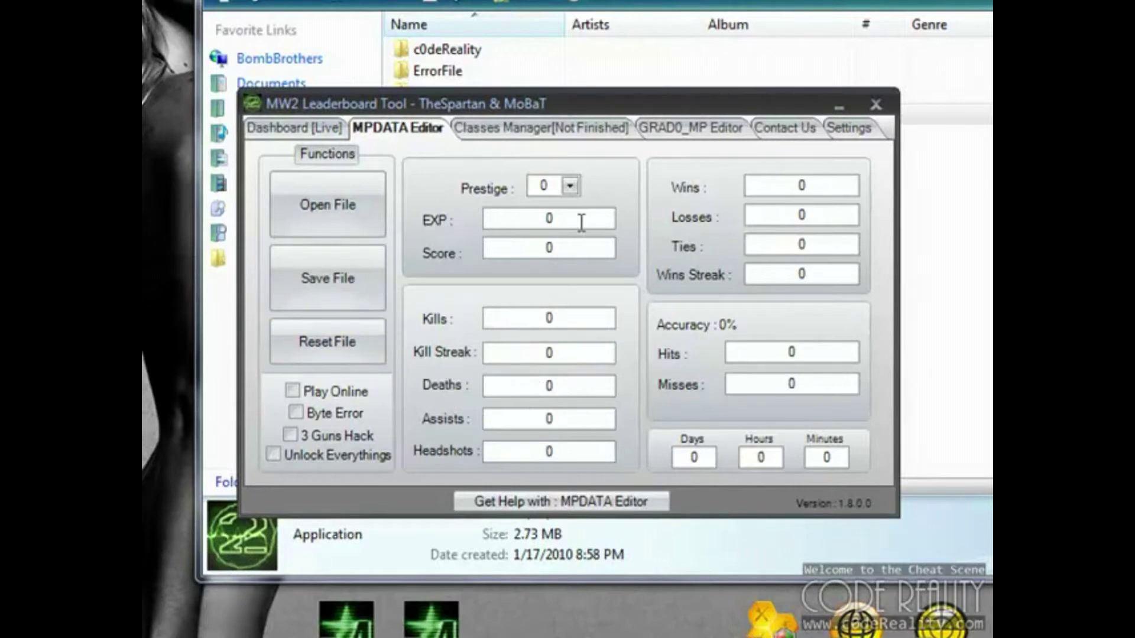
click(299, 415)
click(370, 281)
click(568, 342)
Move the tool window aside and open the MPDATA file from the c0deReality folder directly under Prestige Hacking
drag(461, 101, 0, 151)
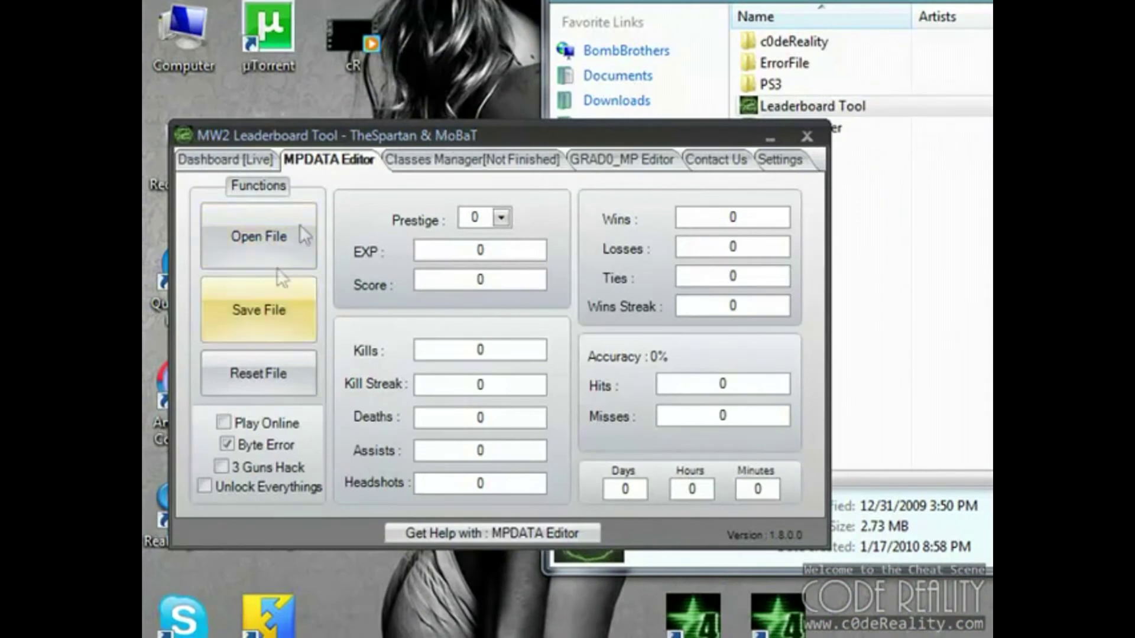
click(254, 233)
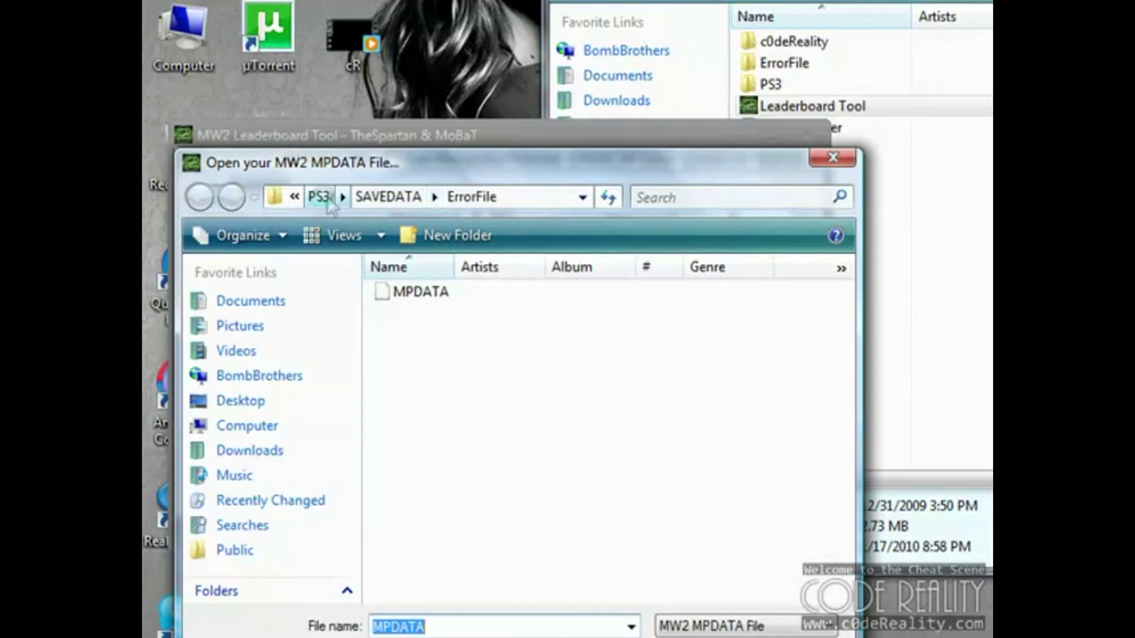
click(319, 197)
click(357, 198)
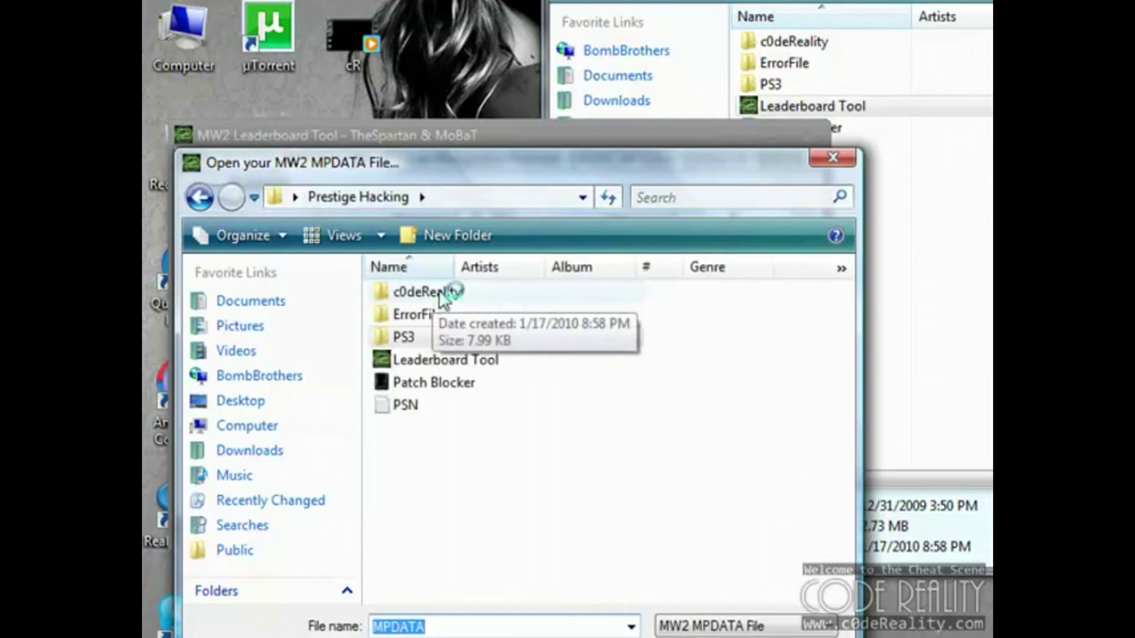
double_click(443, 296)
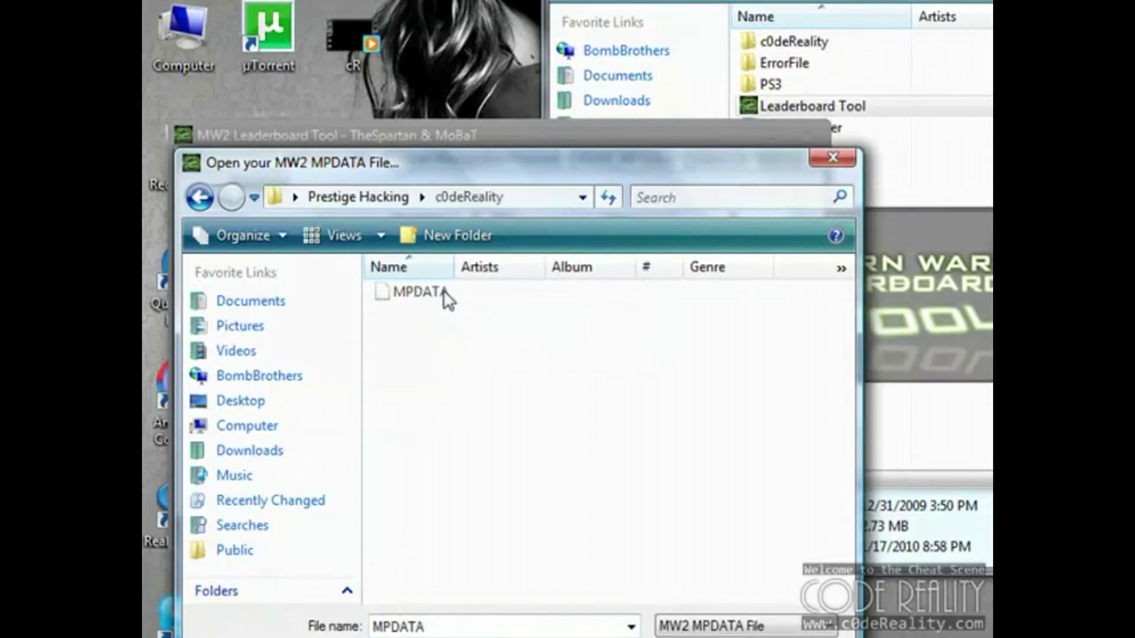
double_click(434, 293)
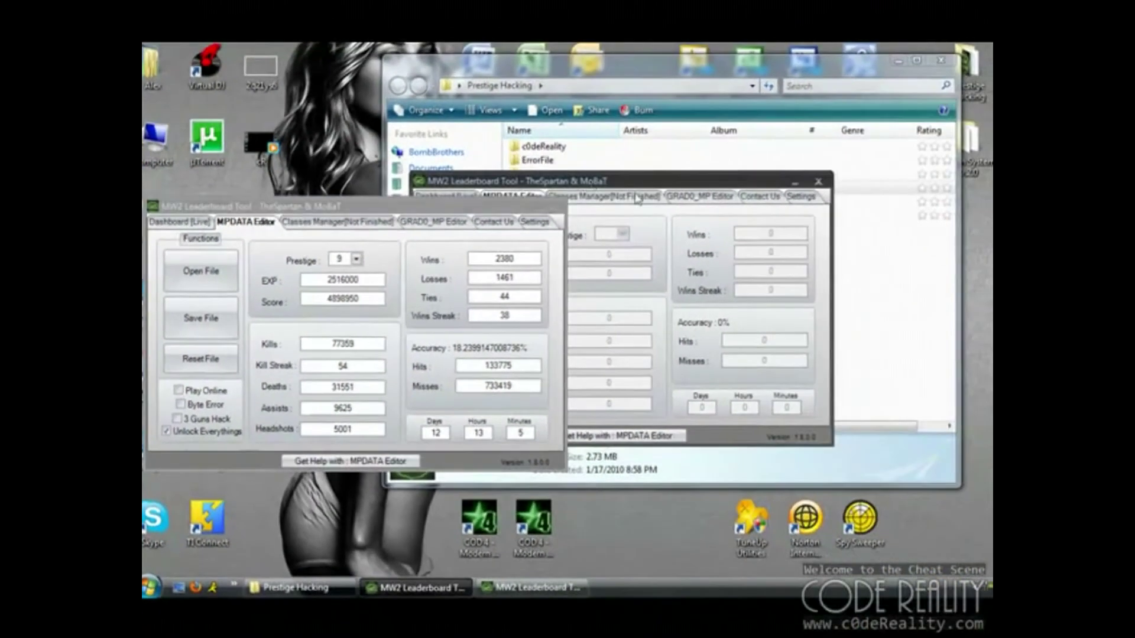
Place the second Leaderboard Tool window beside the first and open the MPDATA file from PS3 > SAVEDATA > c0deReality in it
drag(609, 224, 733, 211)
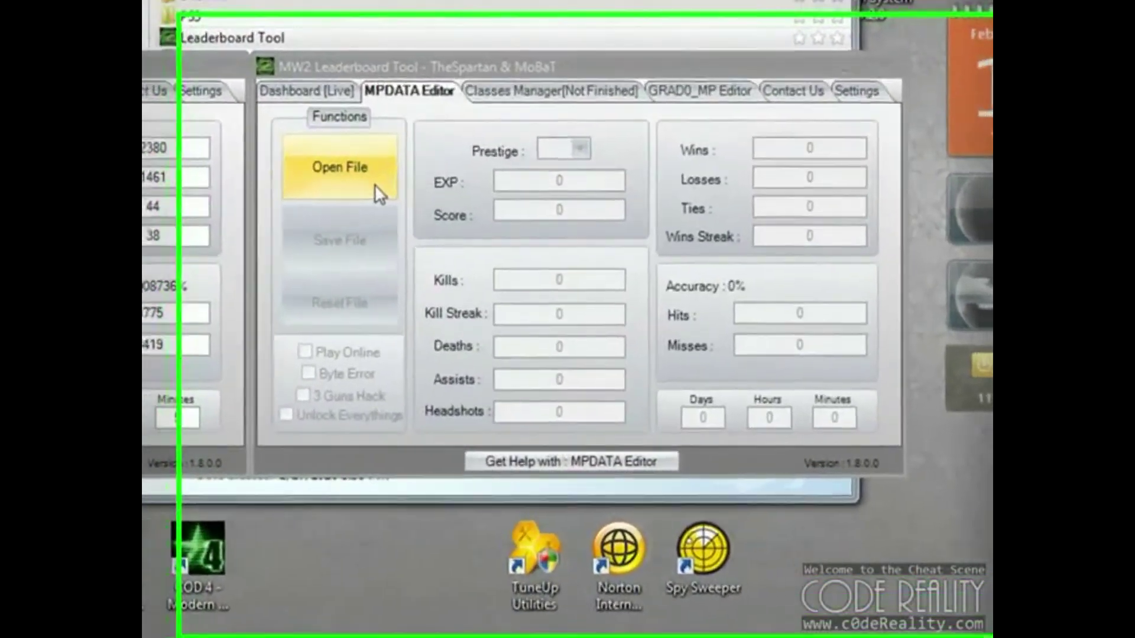
click(374, 185)
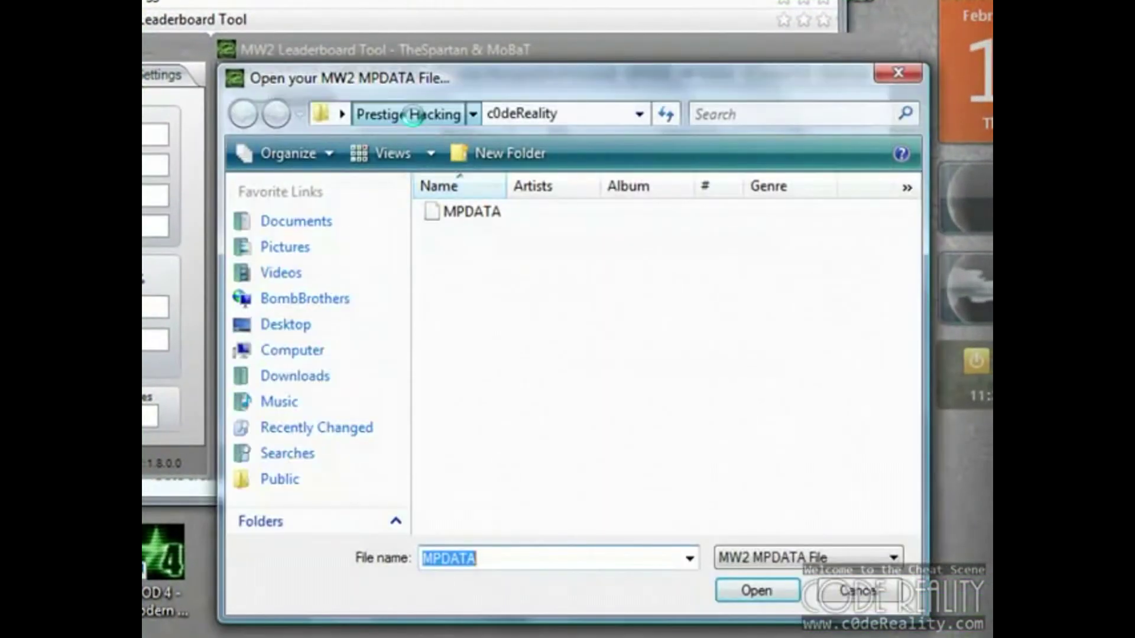
click(438, 116)
double_click(466, 257)
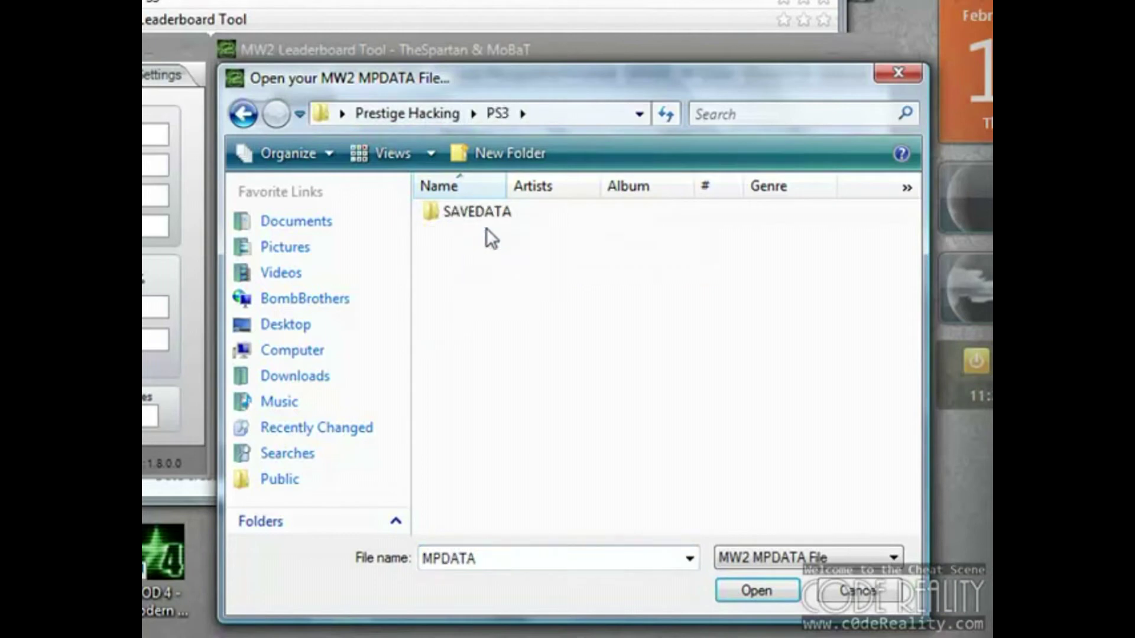
double_click(488, 212)
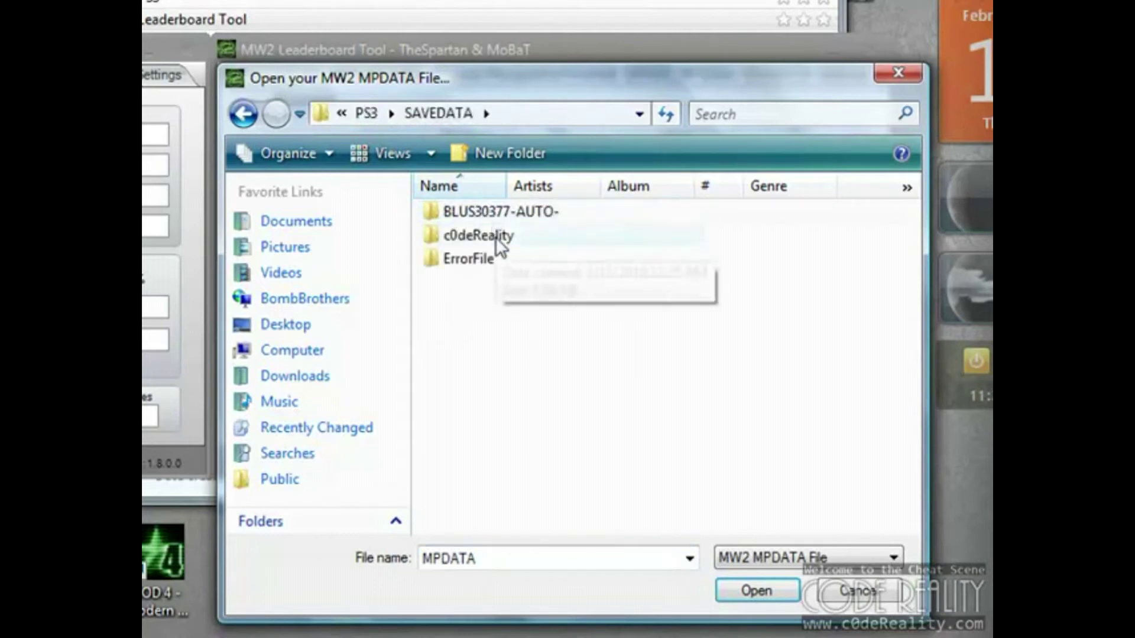
double_click(495, 236)
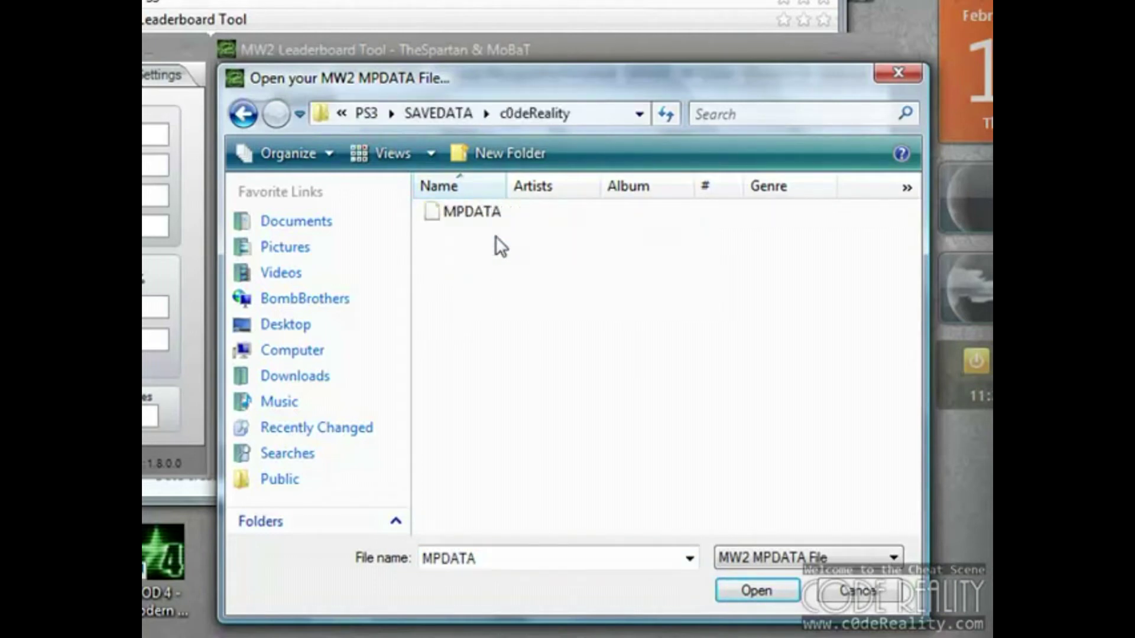
double_click(482, 212)
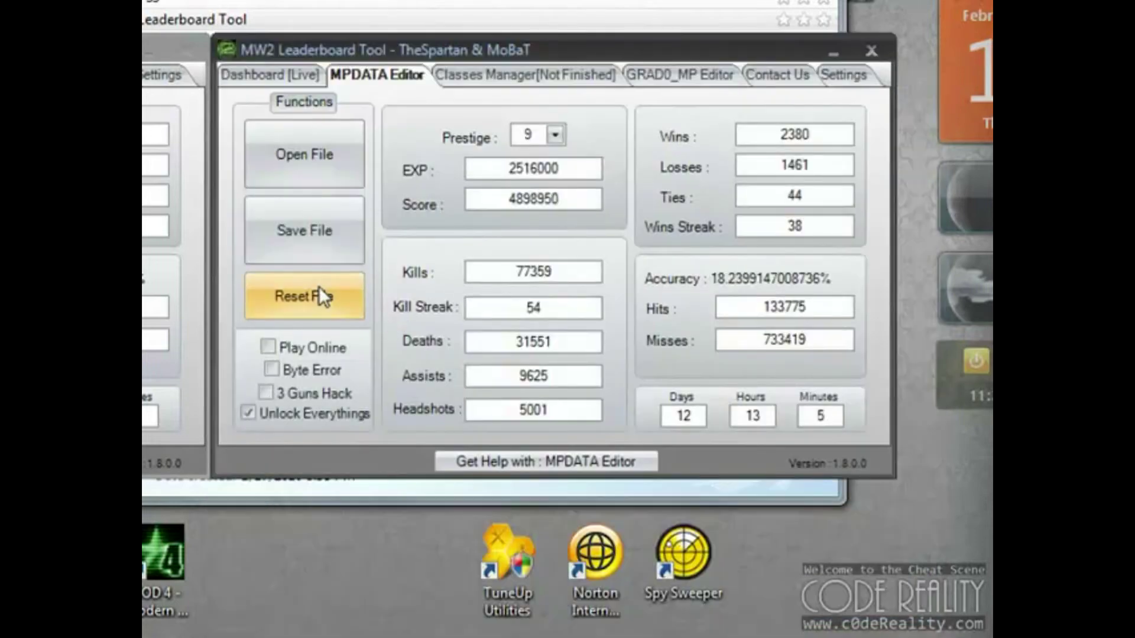
Reset the file loaded in the second tool window and set its Prestige to 9
click(322, 288)
click(333, 252)
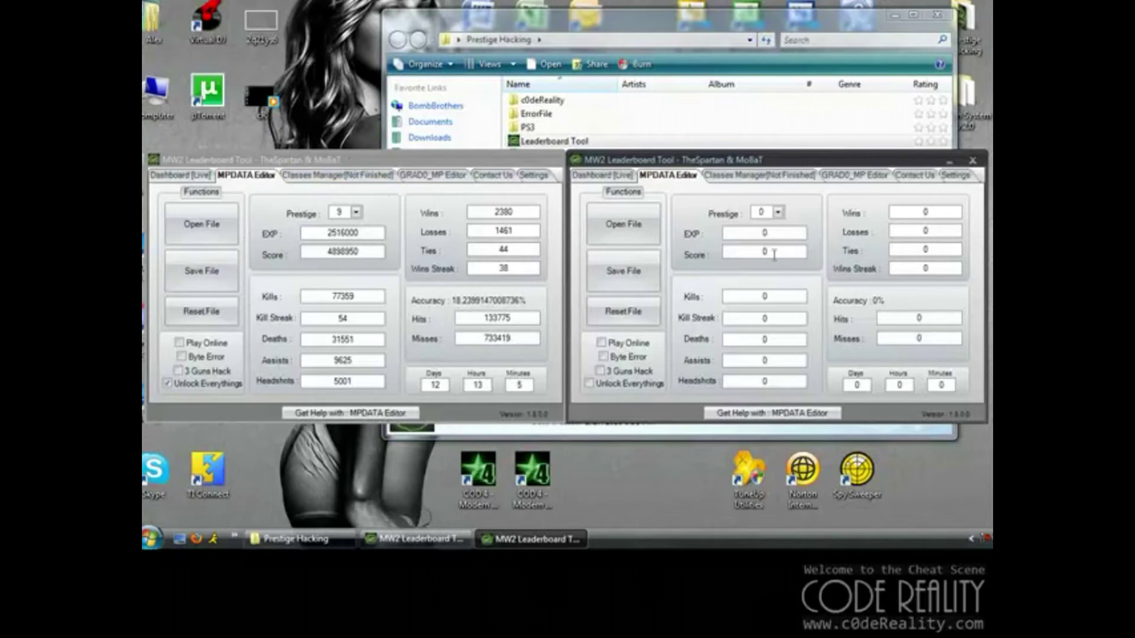
click(762, 213)
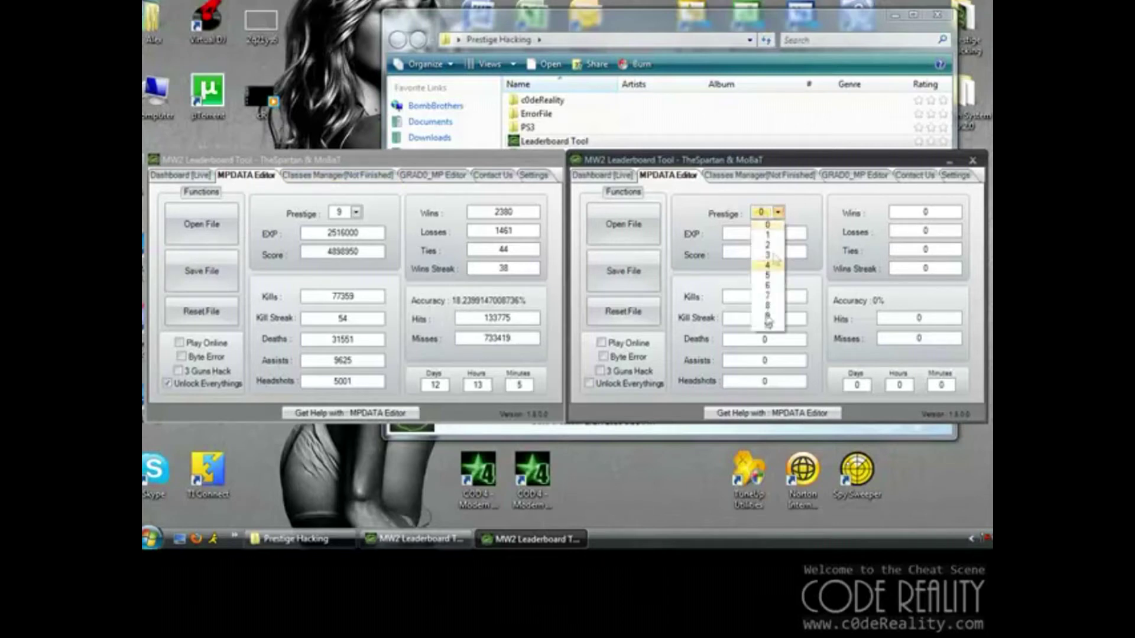
click(779, 315)
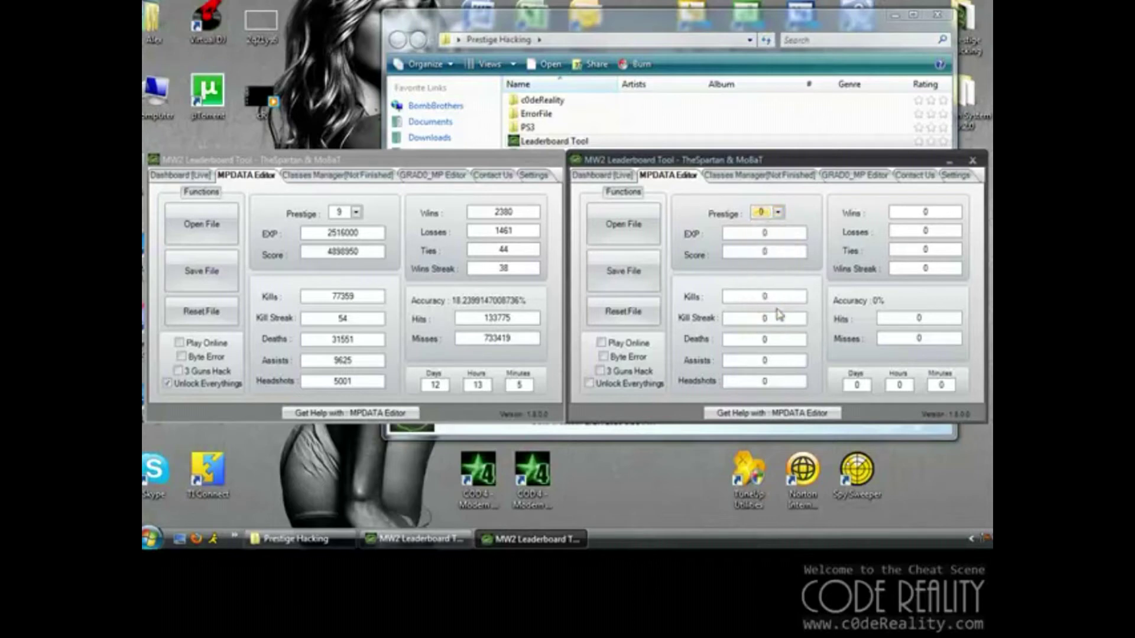
Copy the EXP value 2516000 and the Score value 4898950 from the first tool window into the reset file
drag(365, 233, 301, 235)
key(ctrl+c)
click(752, 232)
key(ctrl+v)
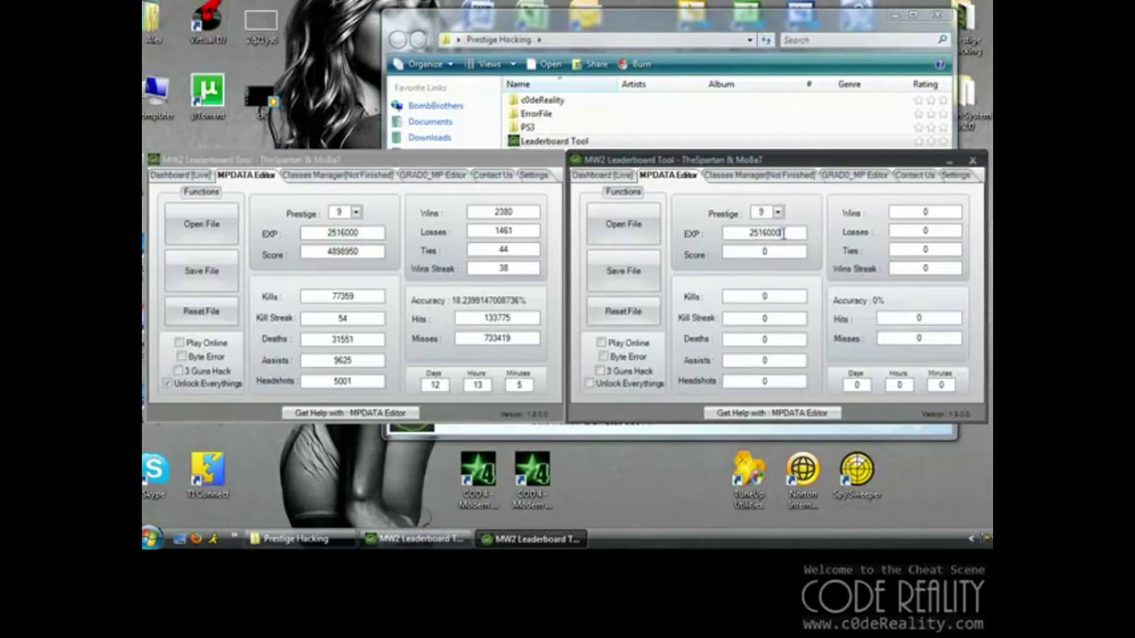
drag(363, 251, 254, 253)
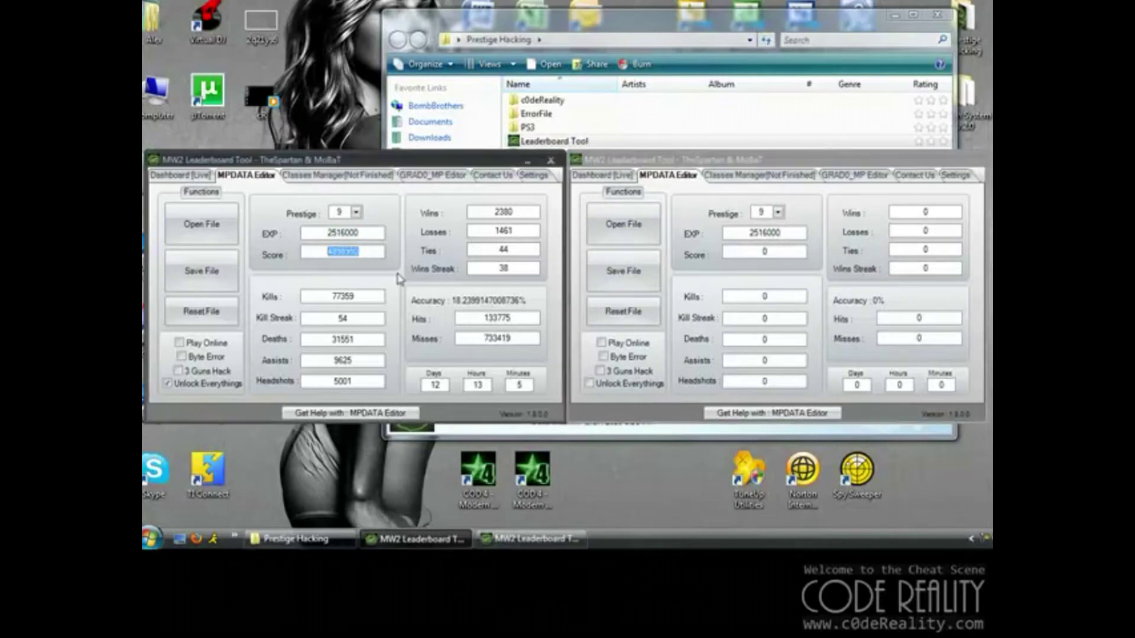
double_click(754, 253)
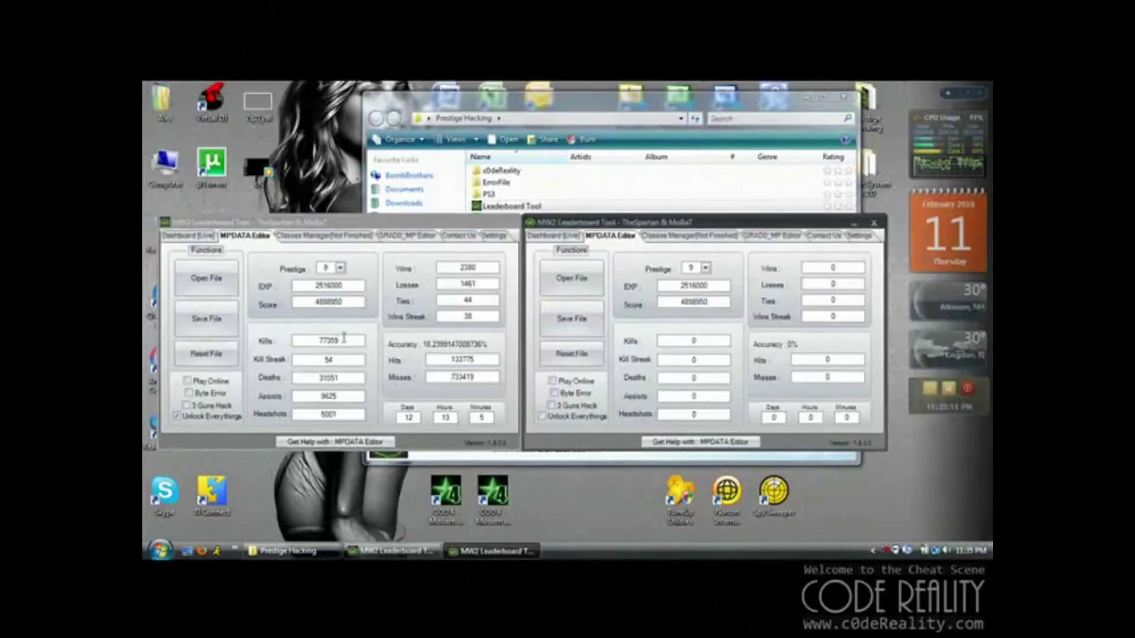
Copy the Kills value 77359 and the Kill Streak value 54 from the first tool window into the reset file
double_click(343, 338)
double_click(672, 342)
double_click(305, 361)
key(ctrl+c)
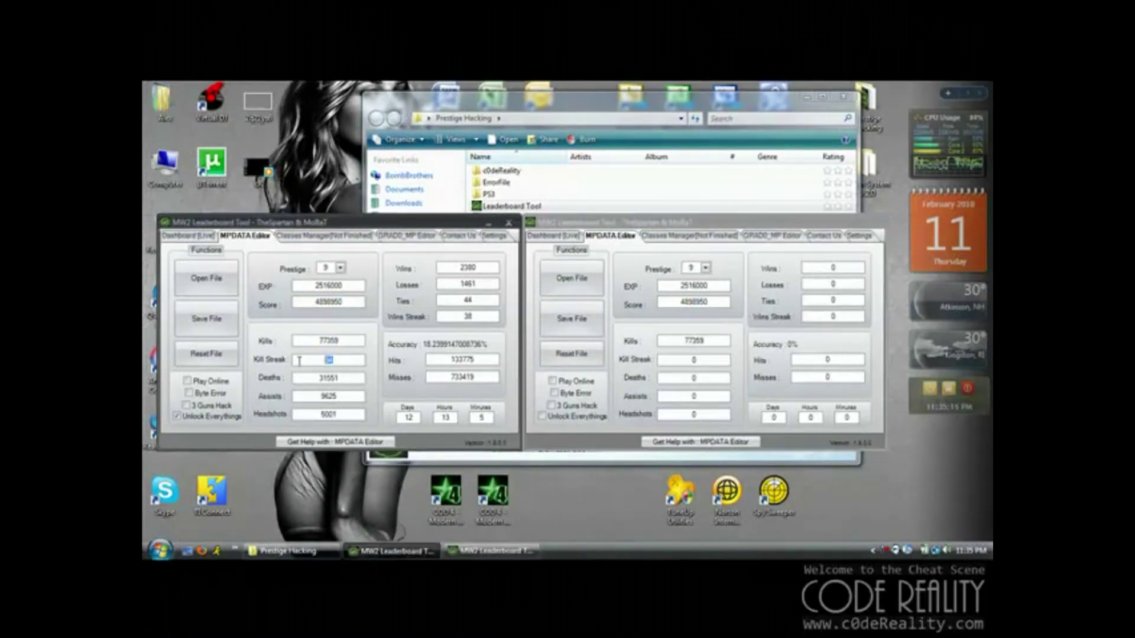
double_click(700, 360)
key(ctrl+v)
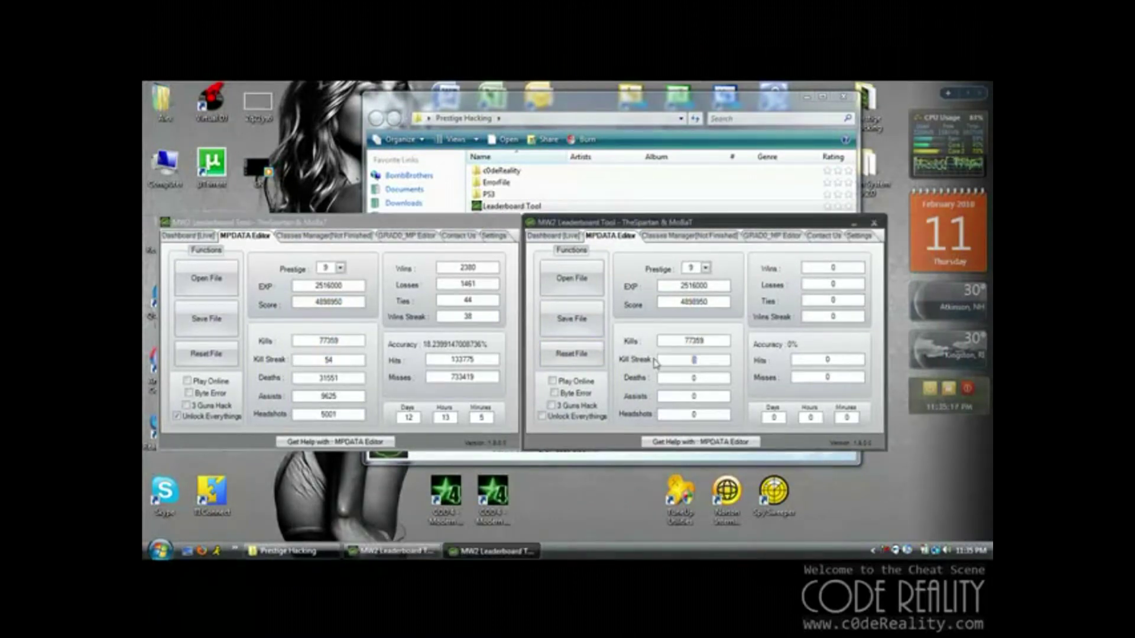
Copy the Deaths value 31551 and the Assists value 9625 from the first tool window into the reset file
double_click(342, 379)
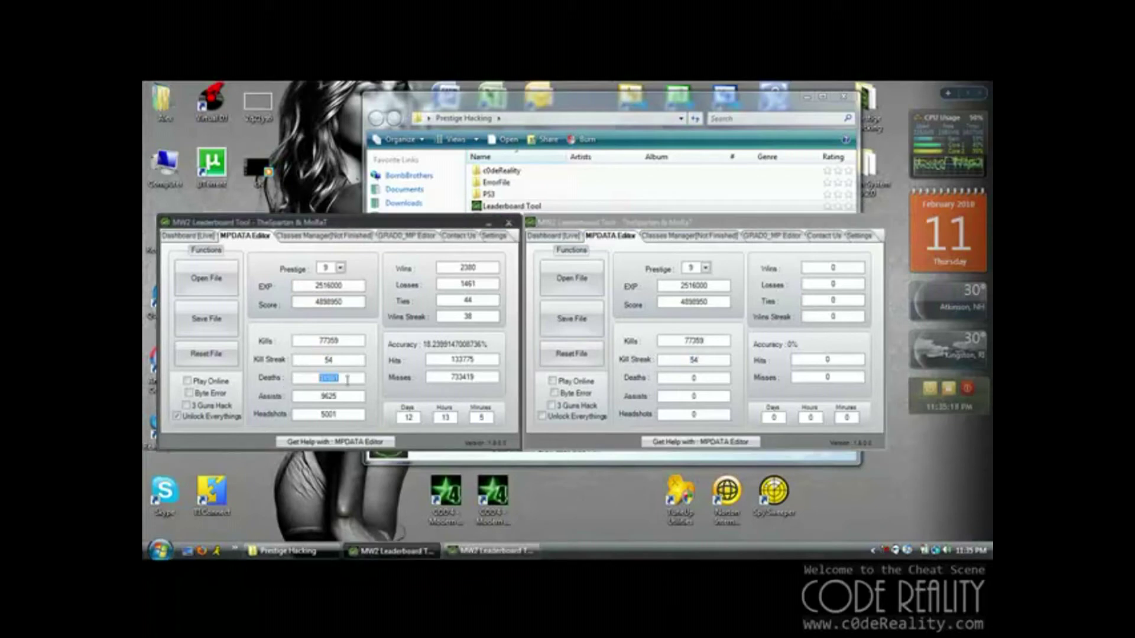
double_click(725, 377)
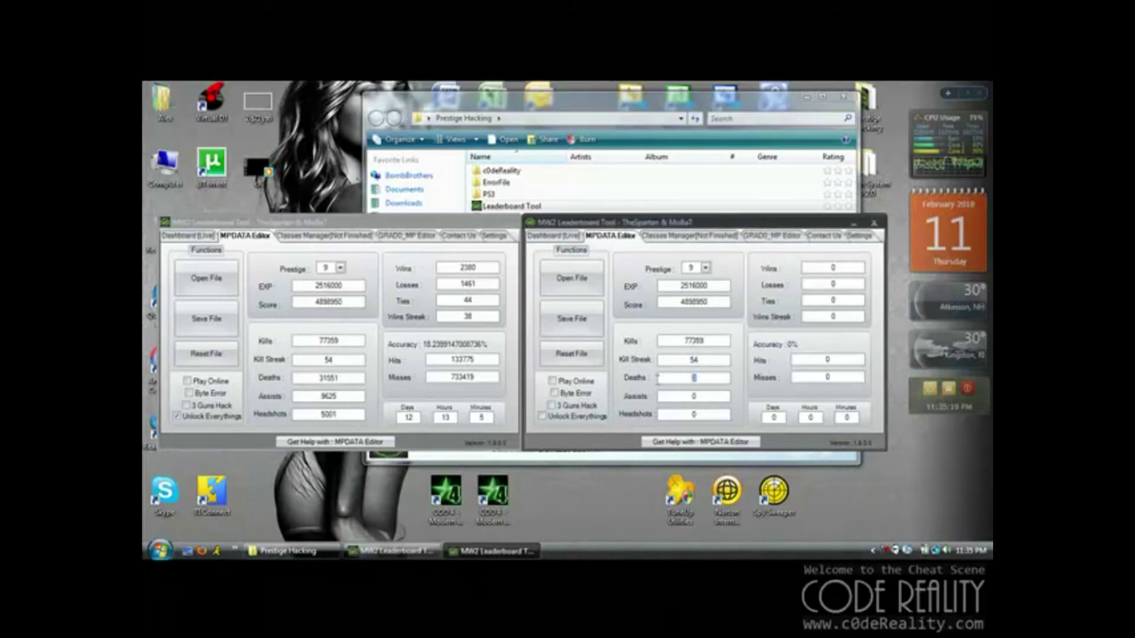
double_click(343, 396)
key(ctrl+c)
double_click(697, 396)
key(ctrl+v)
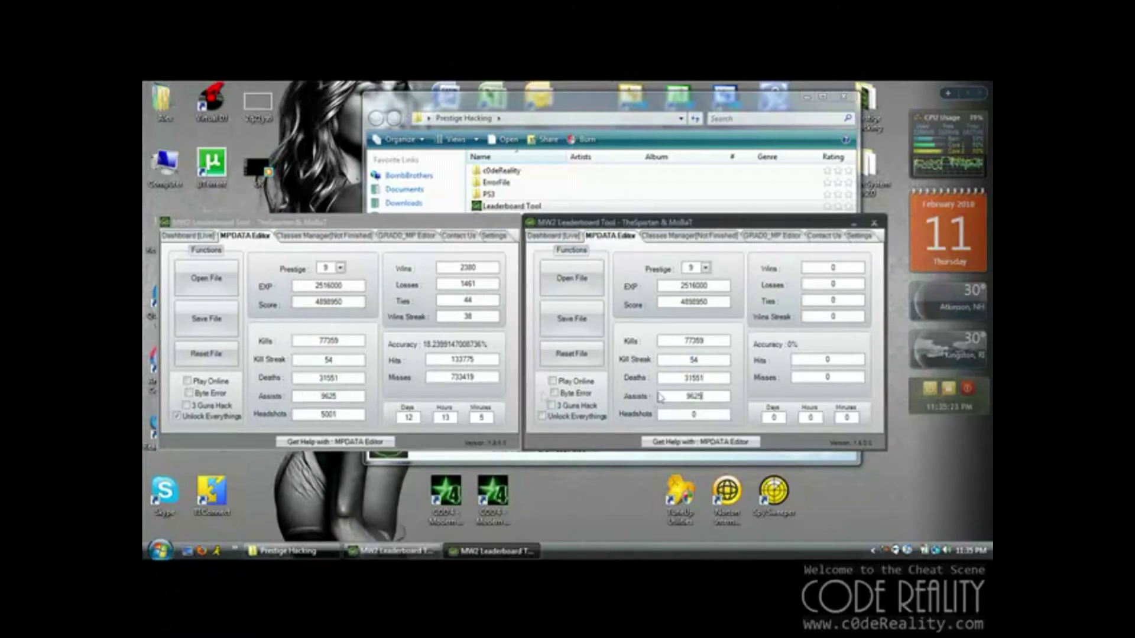
Copy the Headshots value 5001 from the first tool window into the reset file
double_click(342, 414)
key(ctrl+c)
double_click(709, 414)
key(ctrl+v)
Copy the Wins value 2380 and the Losses value 1461 from the first tool window into the reset file
double_click(467, 267)
key(ctrl+c)
double_click(833, 268)
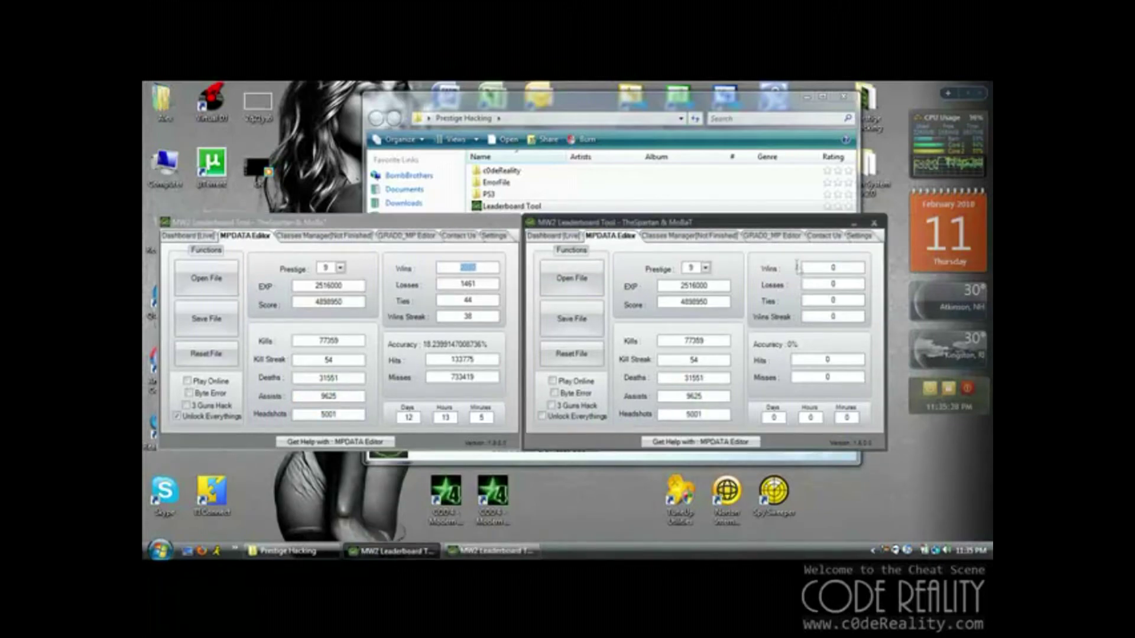
key(ctrl+v)
double_click(440, 283)
key(ctrl+c)
double_click(833, 284)
key(ctrl+v)
Copy the Ties value 44 and the Wins Streak value 38 from the first tool window into the reset file
double_click(467, 300)
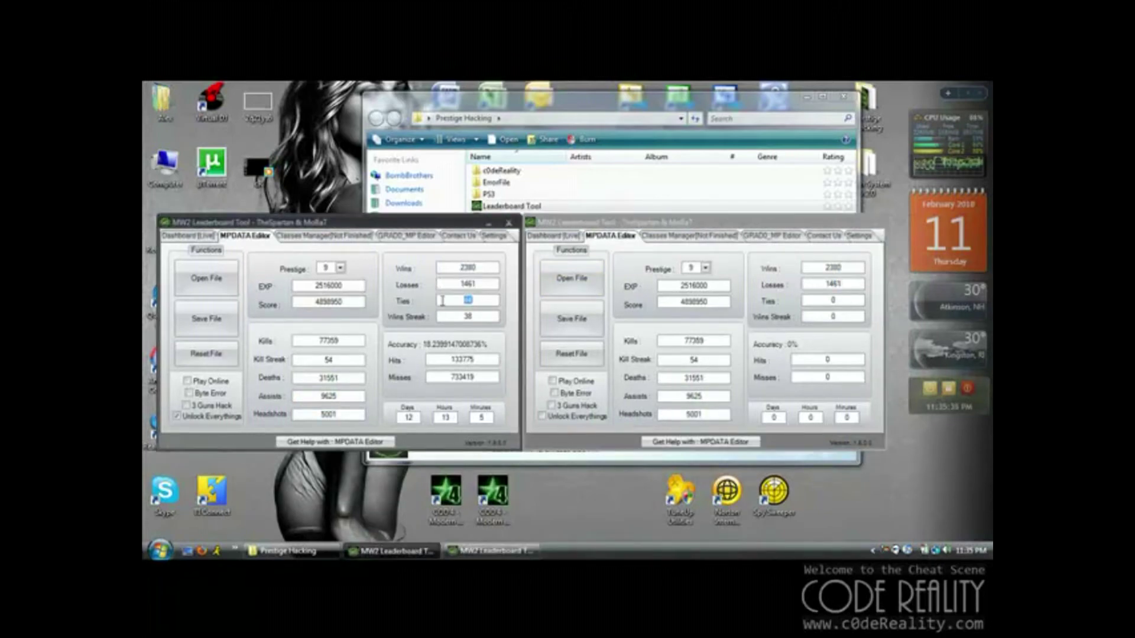
key(ctrl+c)
double_click(833, 300)
key(ctrl+v)
double_click(467, 317)
key(ctrl+c)
double_click(833, 316)
key(ctrl+v)
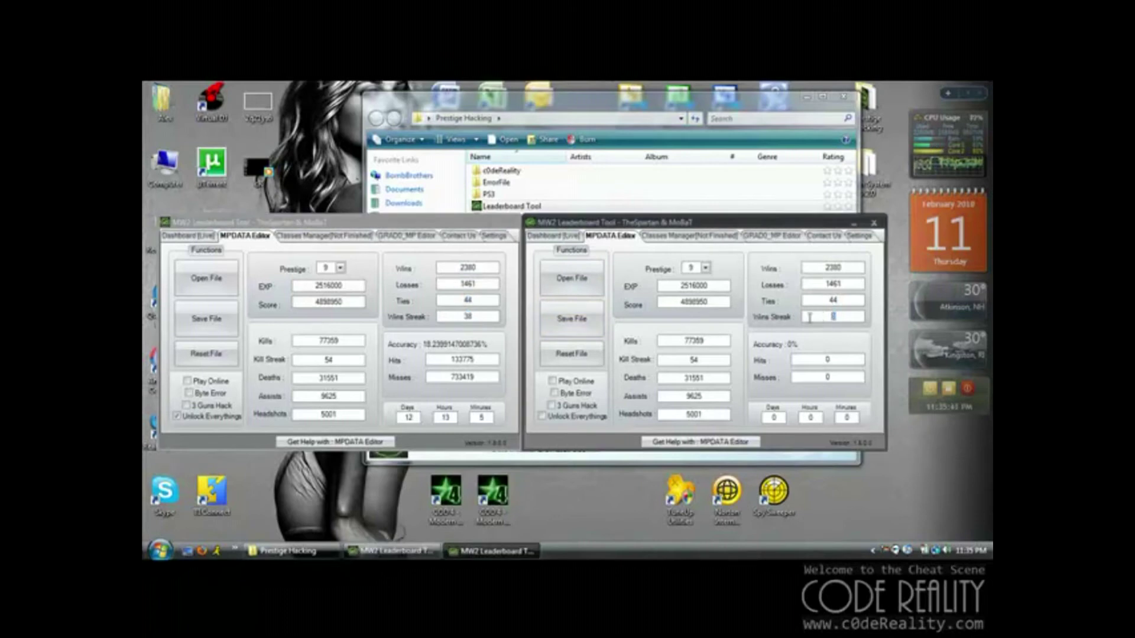
Copy Hits 133775, Misses 733419 and the play time of 12 days, 13 hours, 5 minutes into the reset file, with Unlock Everythings enabled
double_click(463, 359)
key(ctrl+c)
double_click(827, 359)
key(ctrl+v)
double_click(467, 377)
key(ctrl+c)
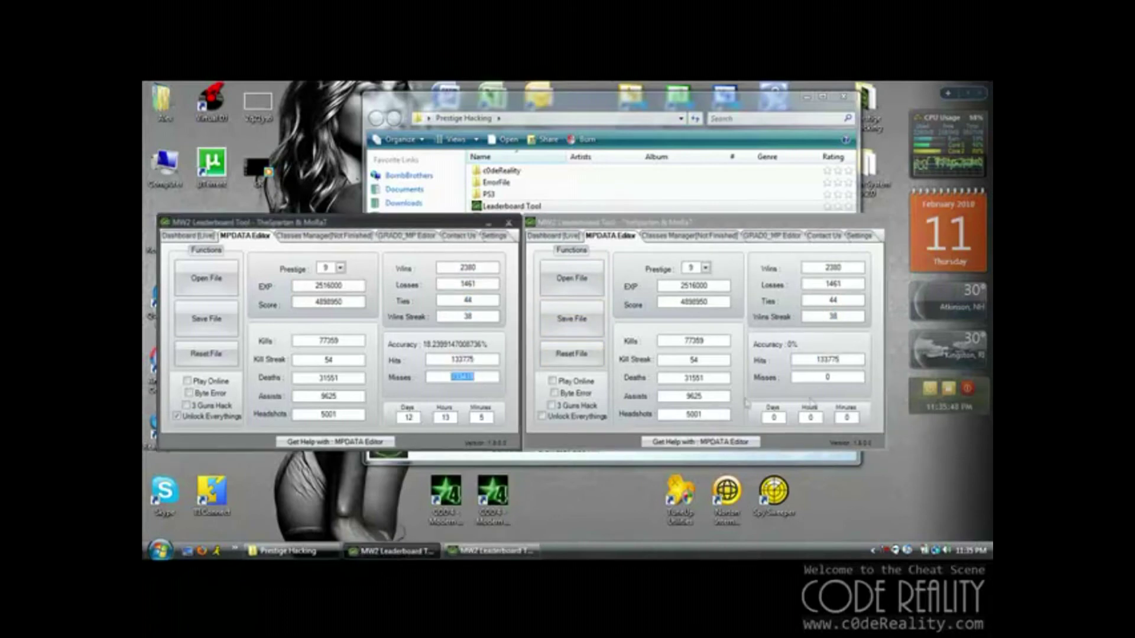
double_click(827, 377)
key(ctrl+v)
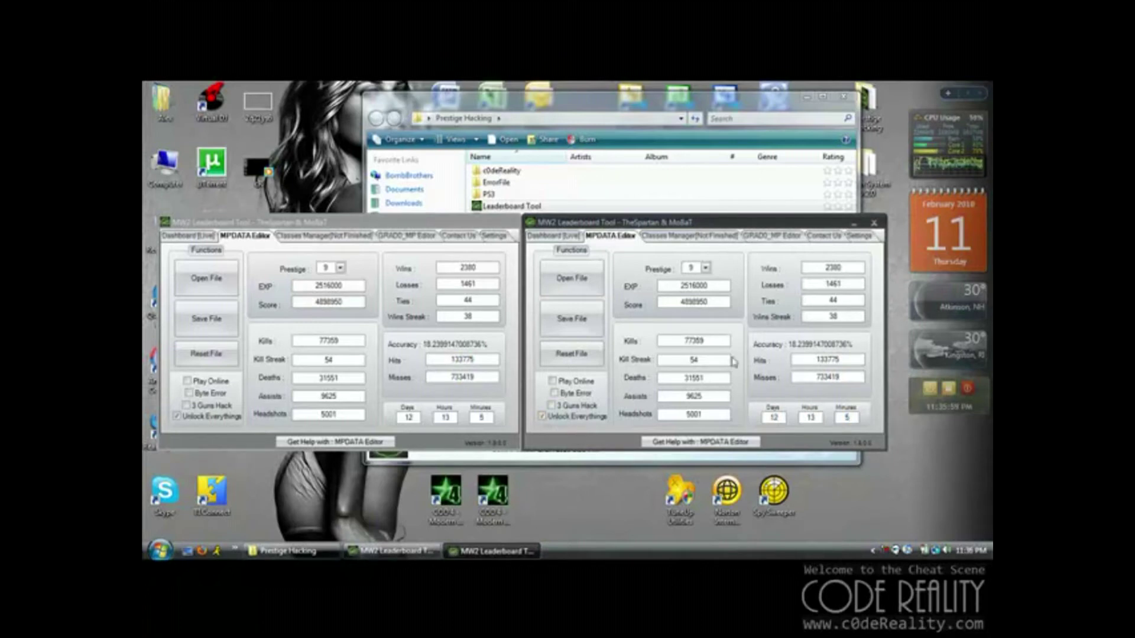
Save the second window's MPDATA file with the copied stats
click(581, 325)
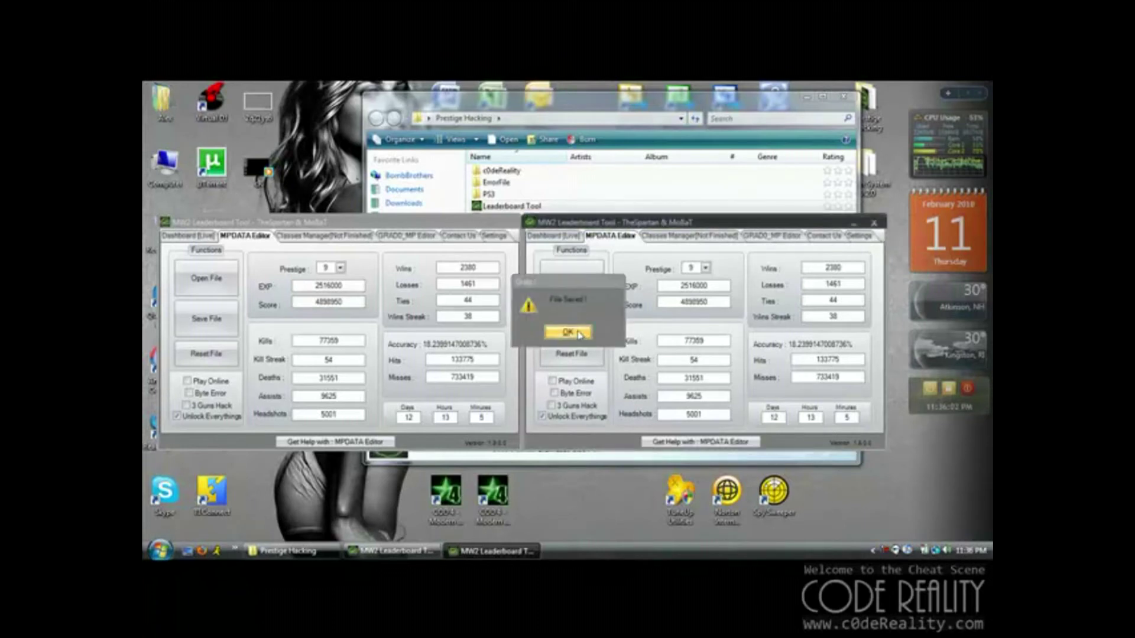
Dismiss the save confirmation and close both MW2 Leaderboard Tool windows along with their About dialogs
click(579, 334)
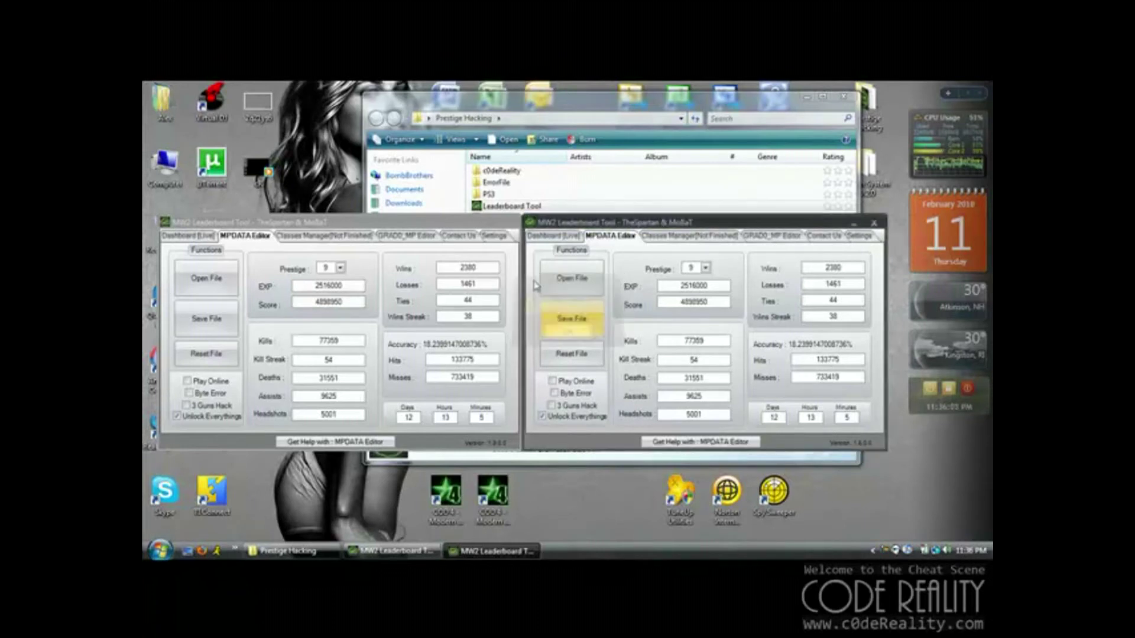
click(509, 225)
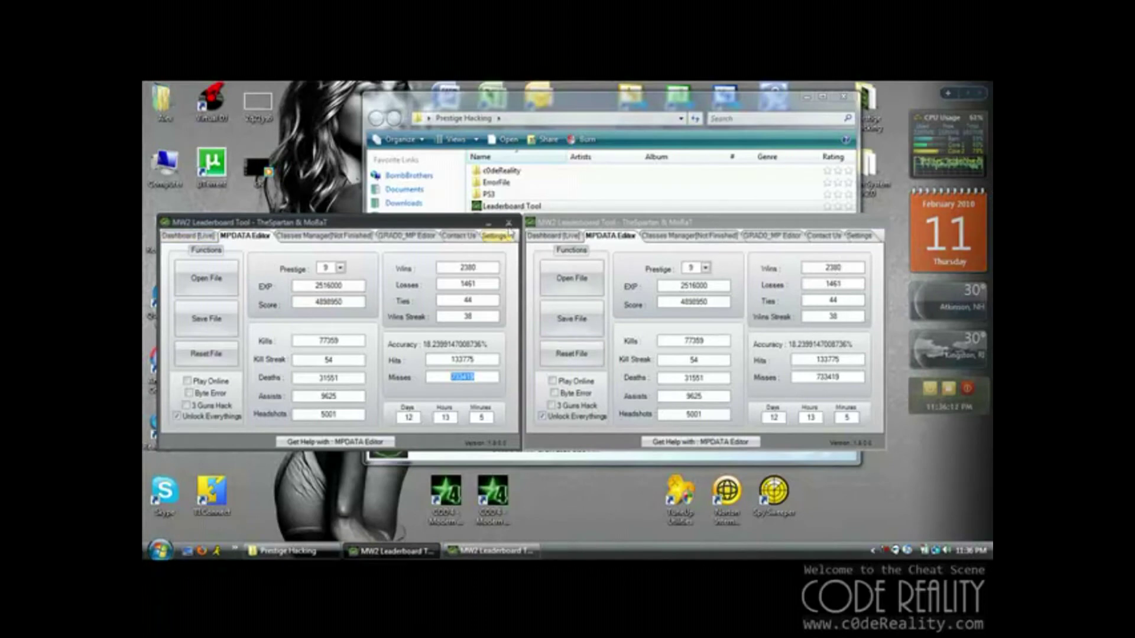
click(508, 223)
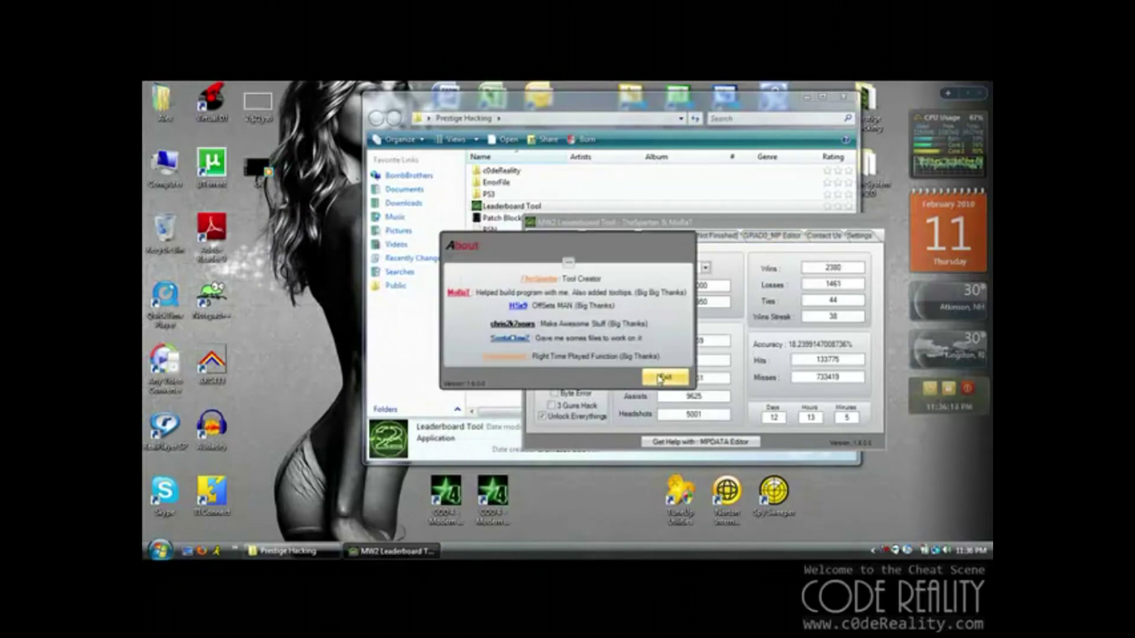
click(663, 376)
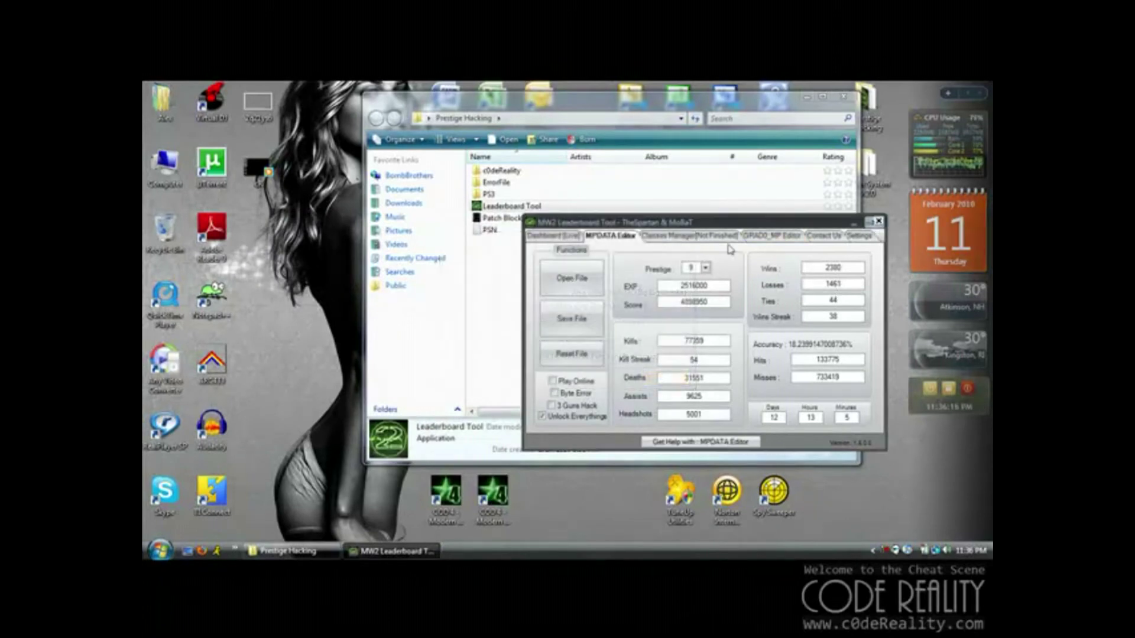
click(874, 223)
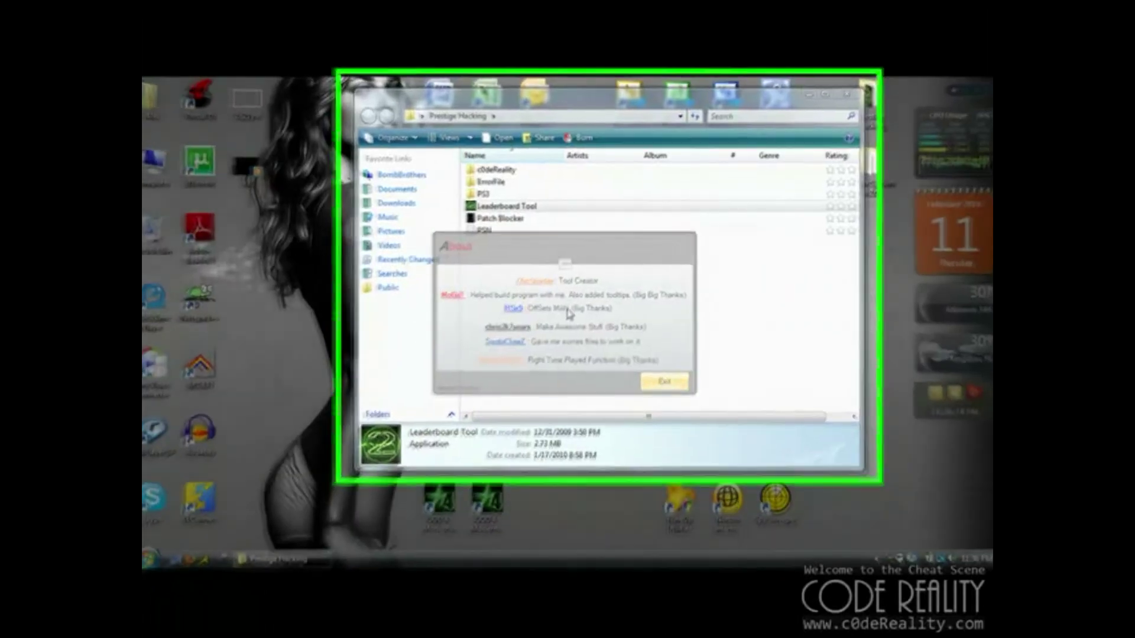
click(665, 377)
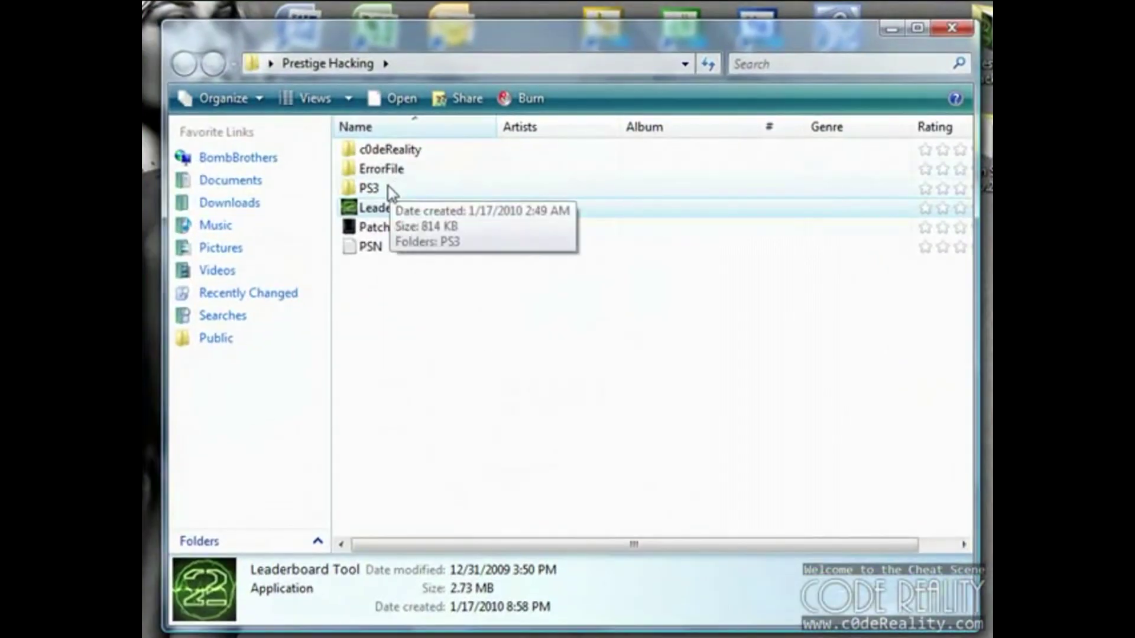
Examine the save folders in SAVEDATA inside the PS3 folder and return to the Prestige Hacking folder
double_click(393, 189)
double_click(393, 152)
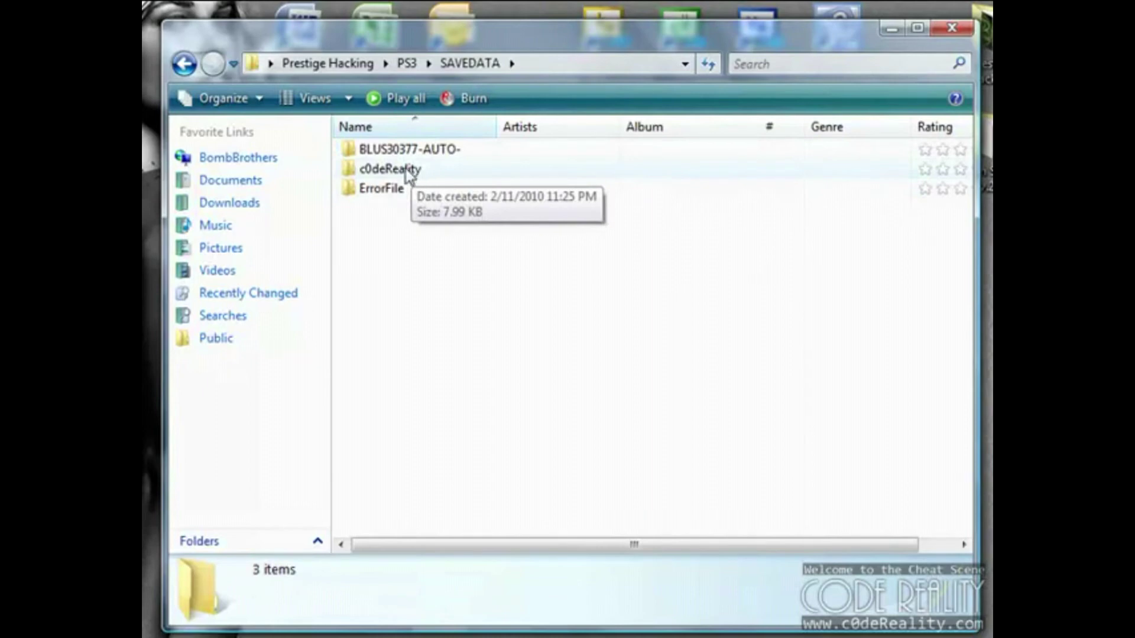
click(409, 66)
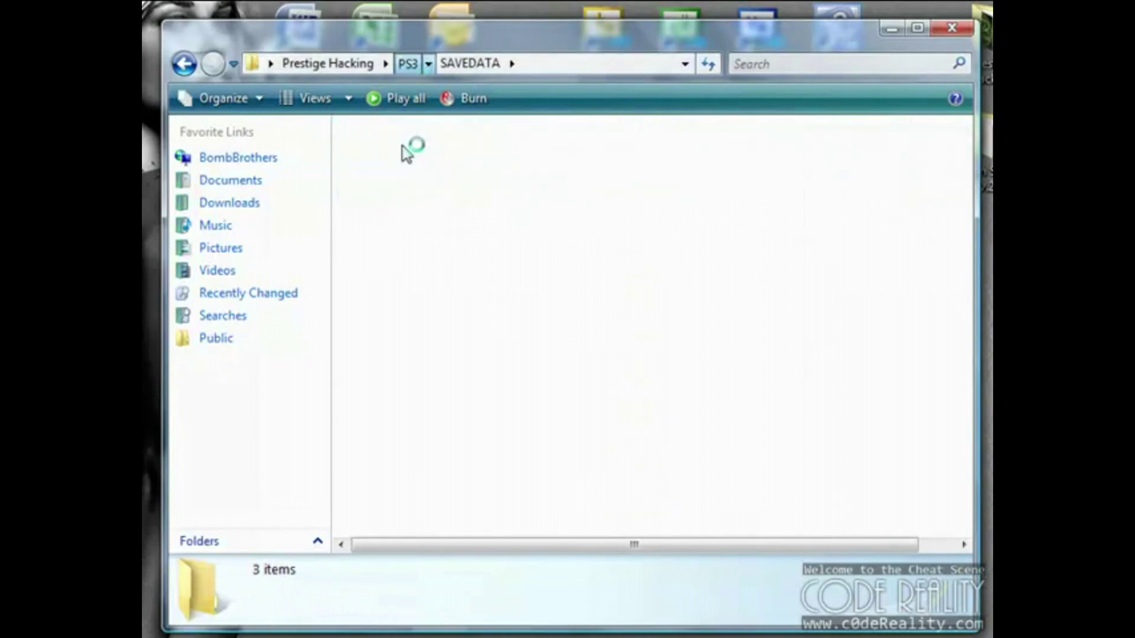
click(359, 66)
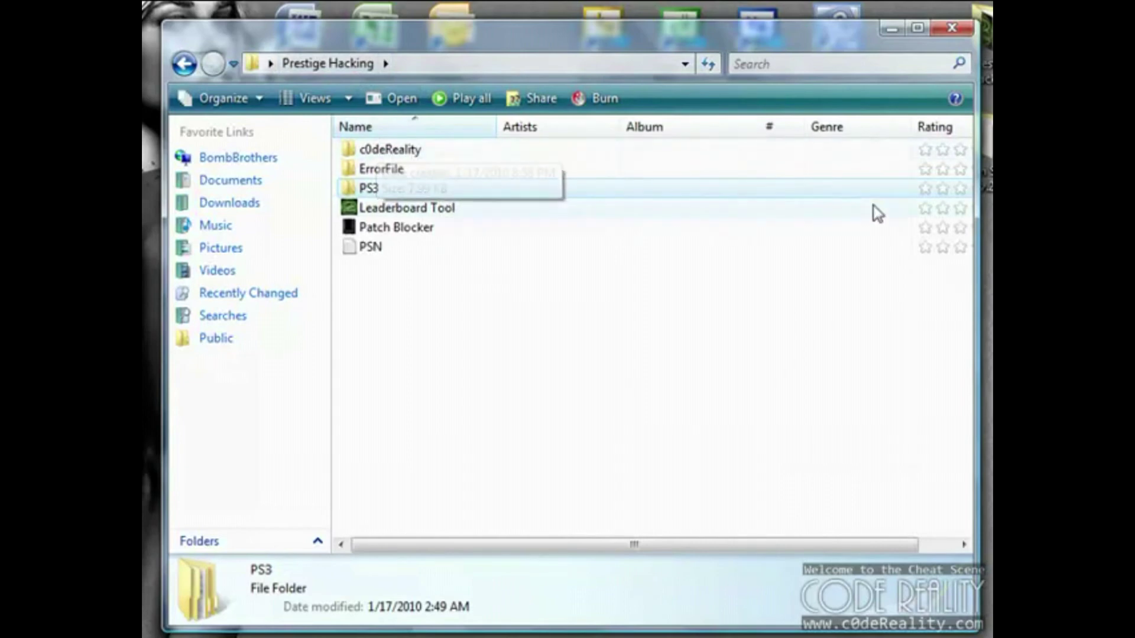
Review the contents of PS3's SAVEDATA folder again and close the Prestige Hacking folder window
drag(735, 44, 652, 82)
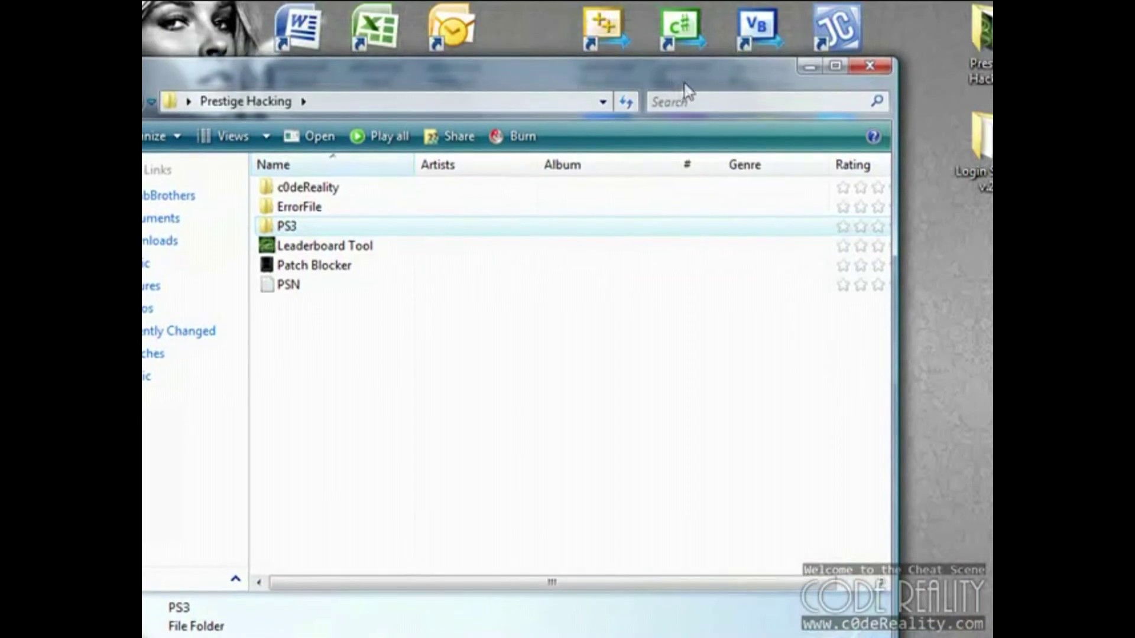
double_click(286, 224)
double_click(311, 197)
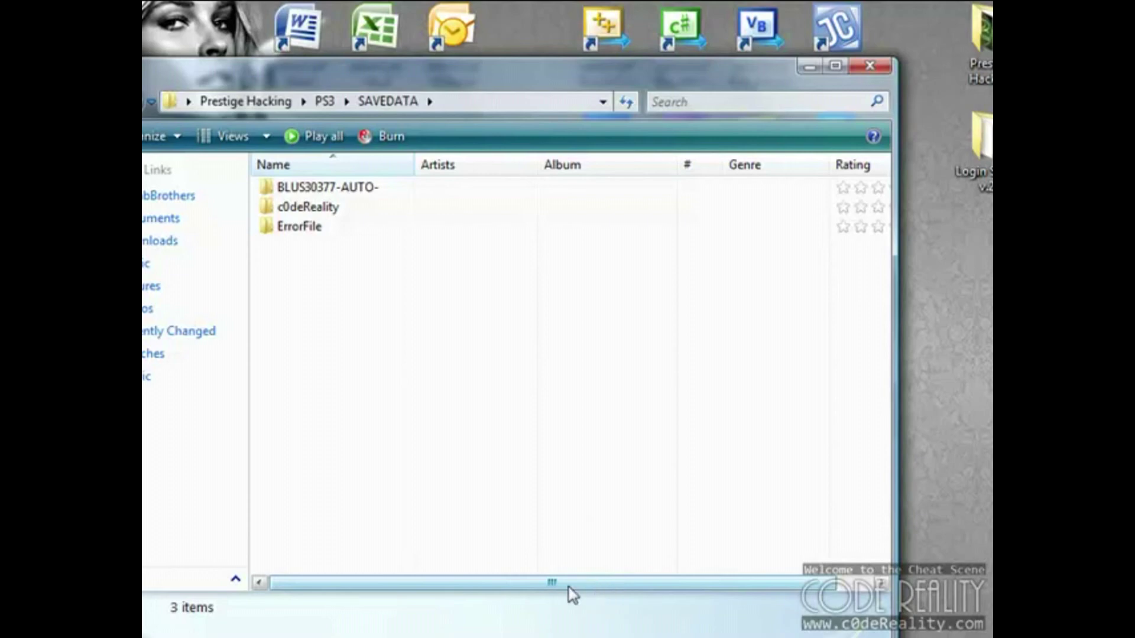
drag(572, 593, 513, 591)
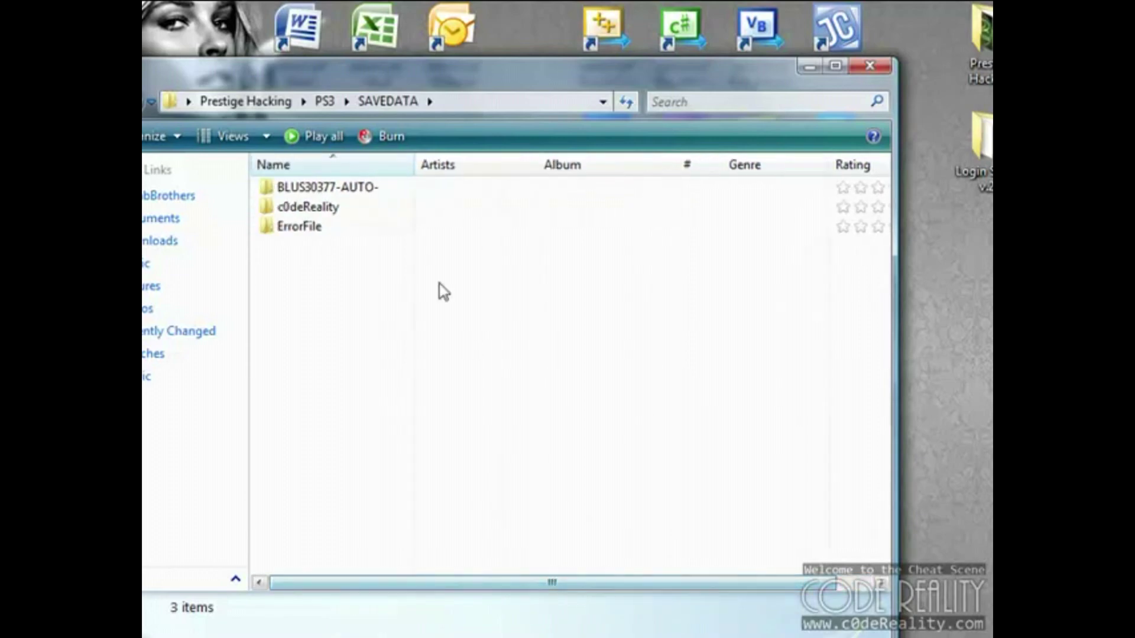
click(246, 102)
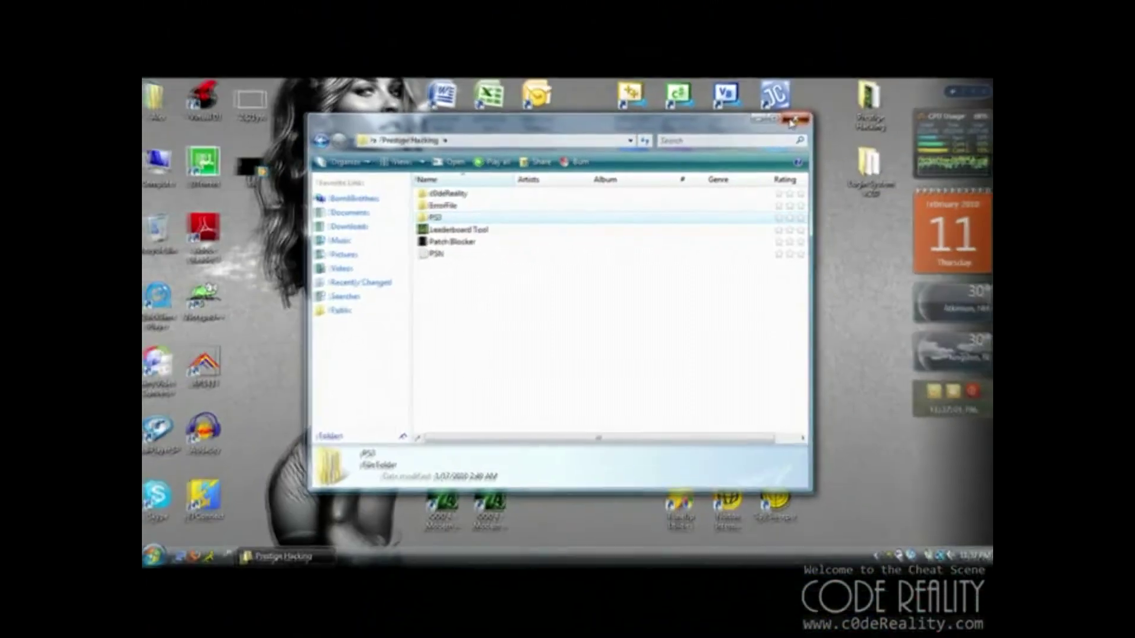
click(791, 121)
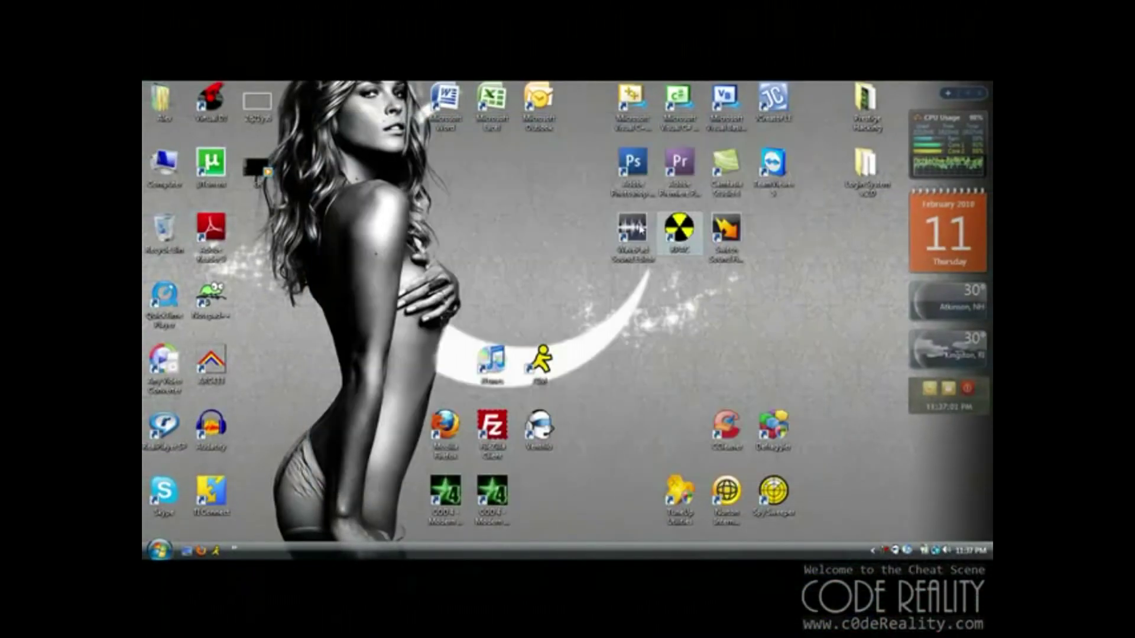